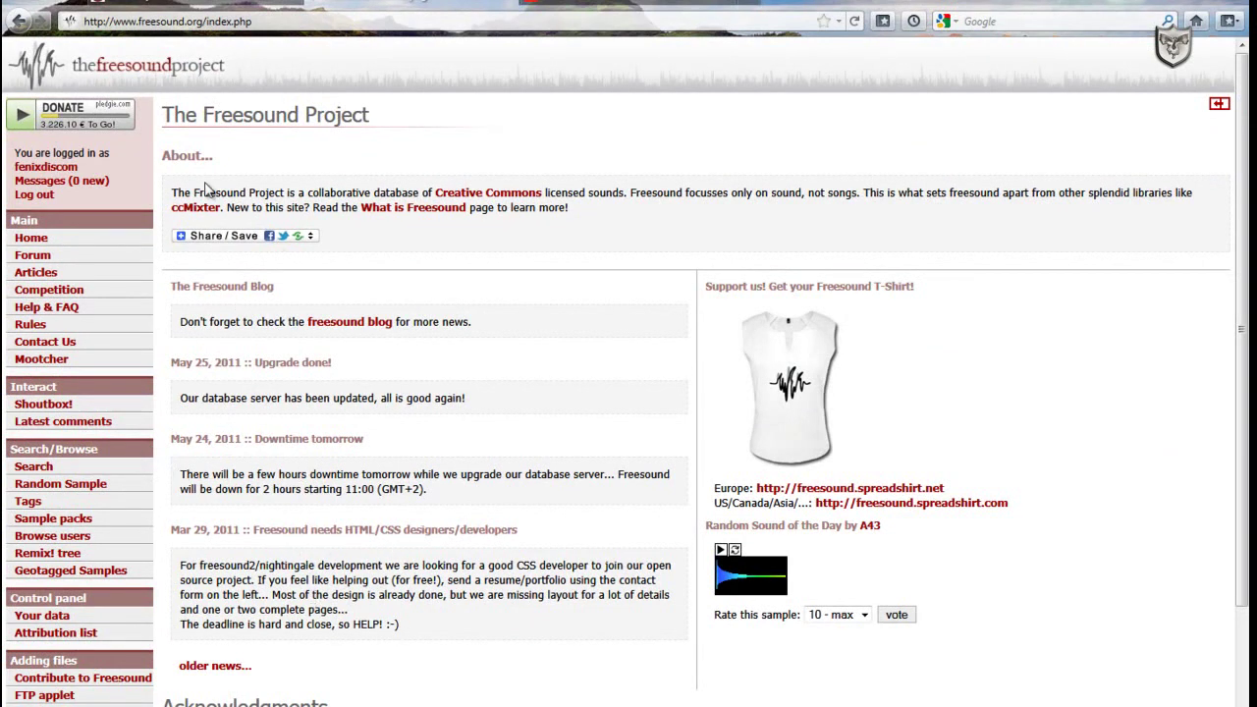
View the Soundsnap website and its browsable sound effect categories
{"action": "left_click", "coordinate": [196, 6]}
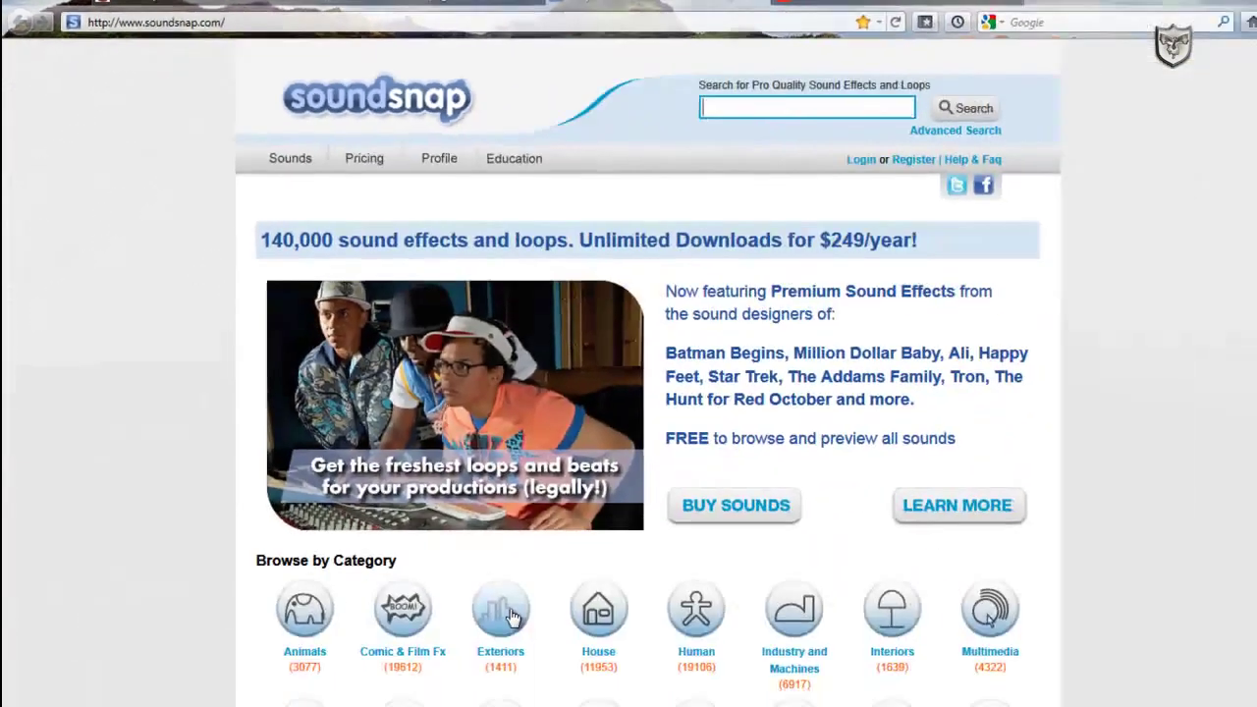
{"action": "scroll", "coordinate": [491, 594], "scroll_direction": "down", "scroll_amount": 2}
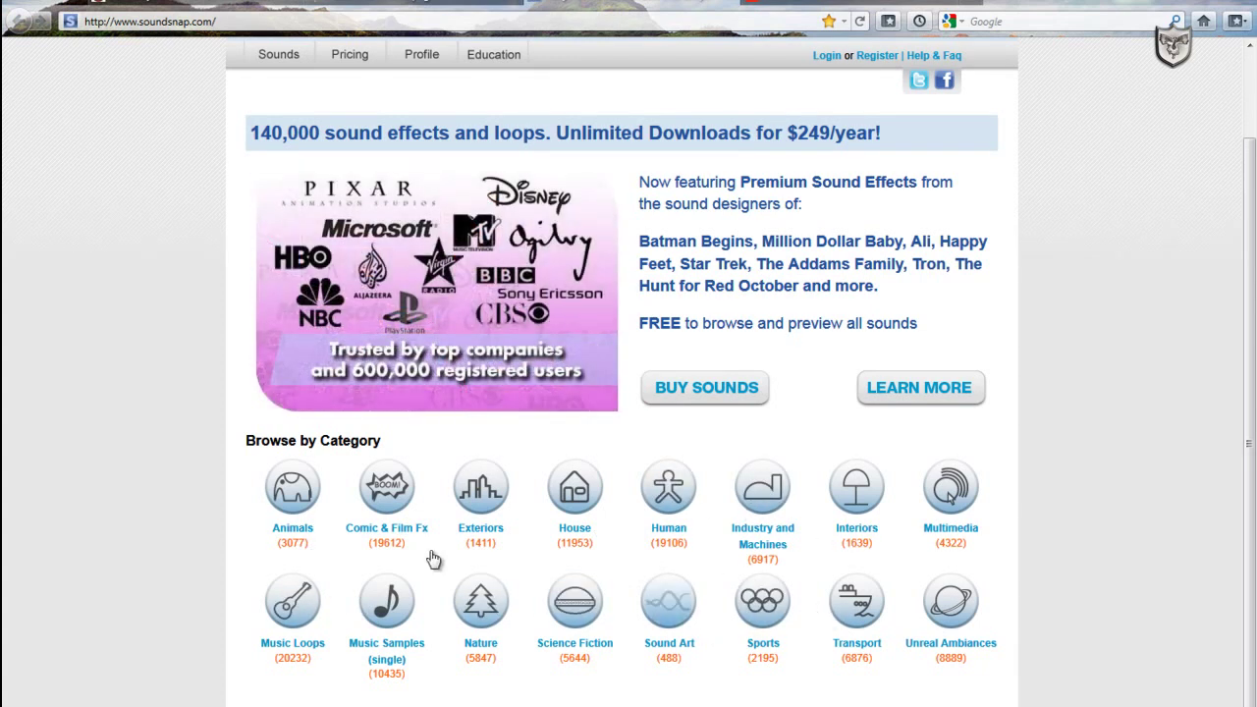
Switch to Unity and inspect the fire and forest audio clips in the sonidos folder
{"action": "key", "text": "alt+Tab"}
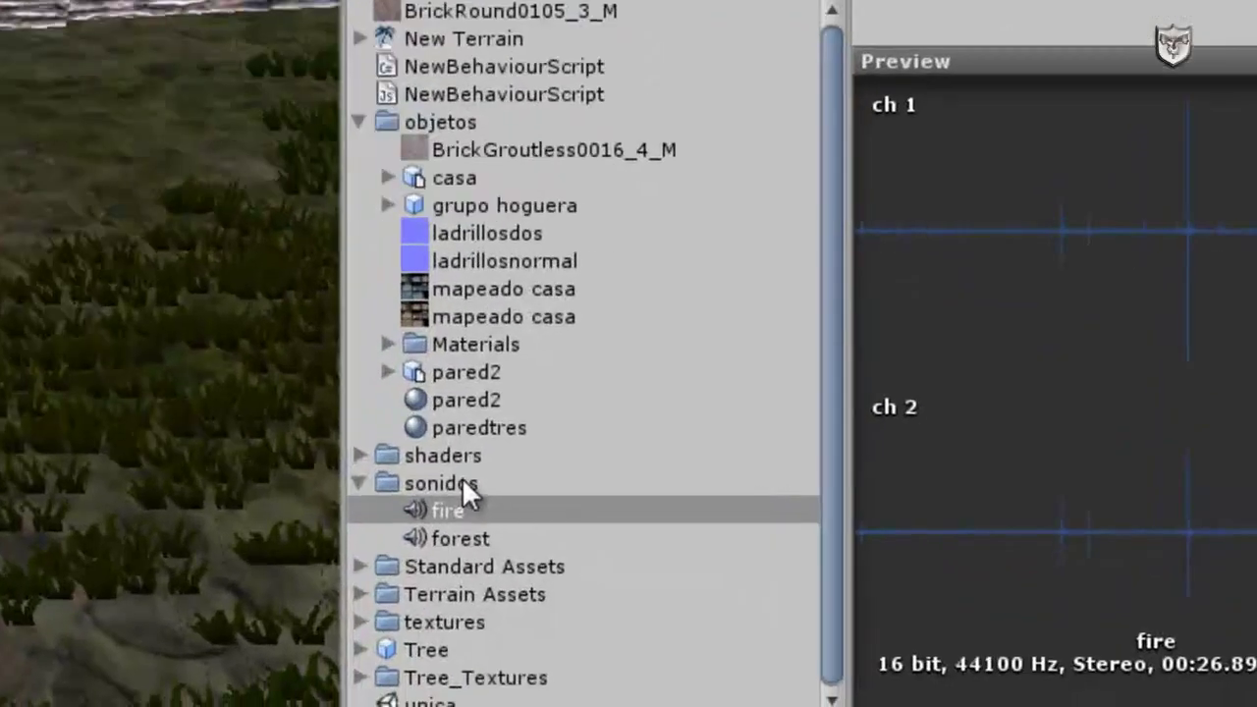
{"action": "left_click", "coordinate": [749, 631]}
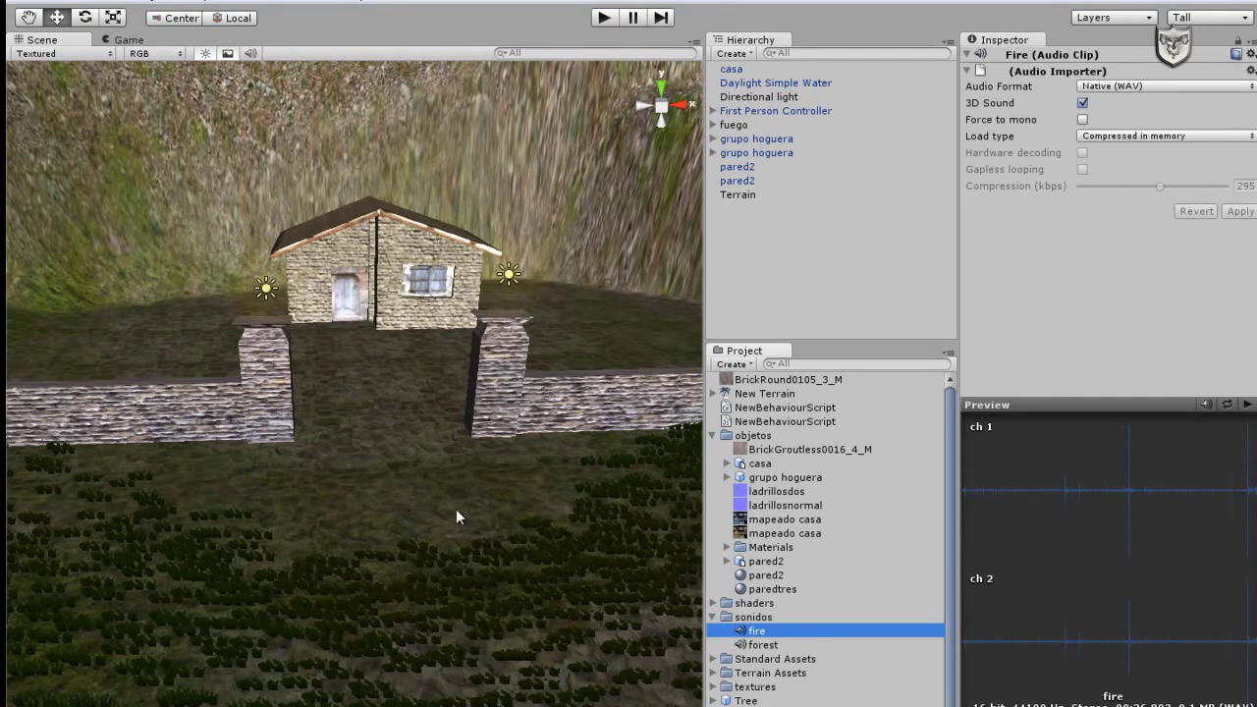
{"action": "left_click", "coordinate": [756, 647]}
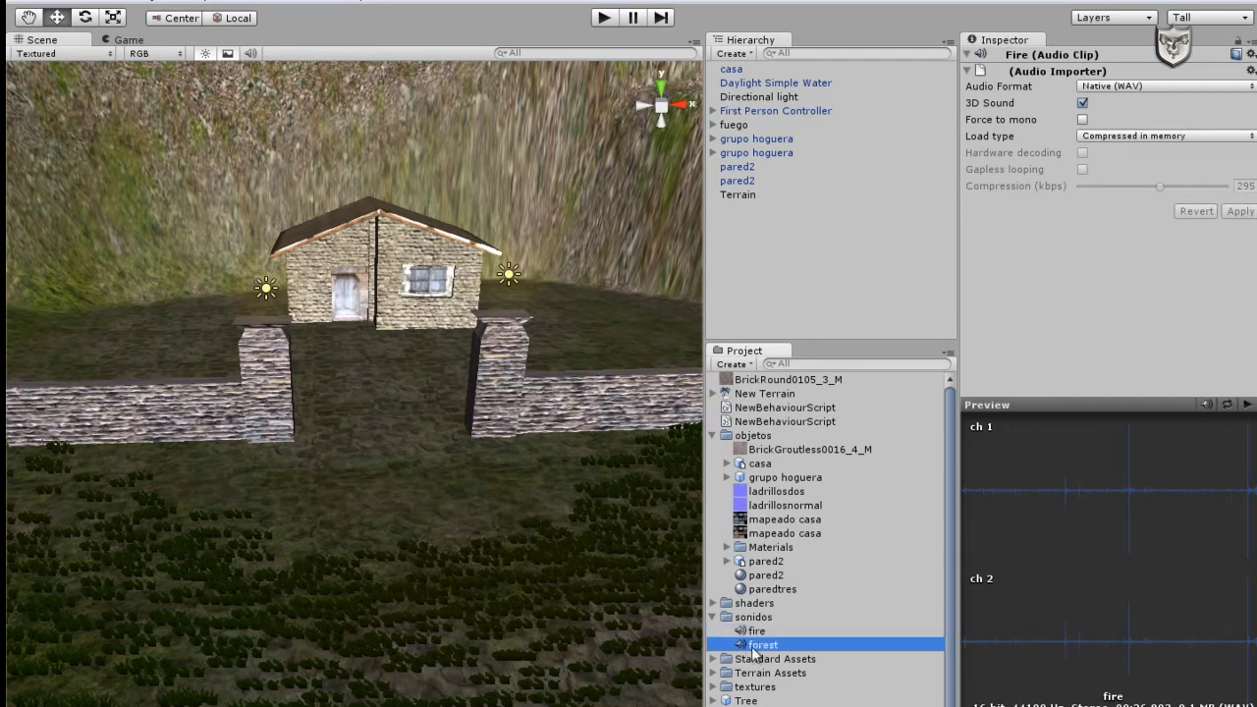
{"action": "left_click", "coordinate": [744, 633]}
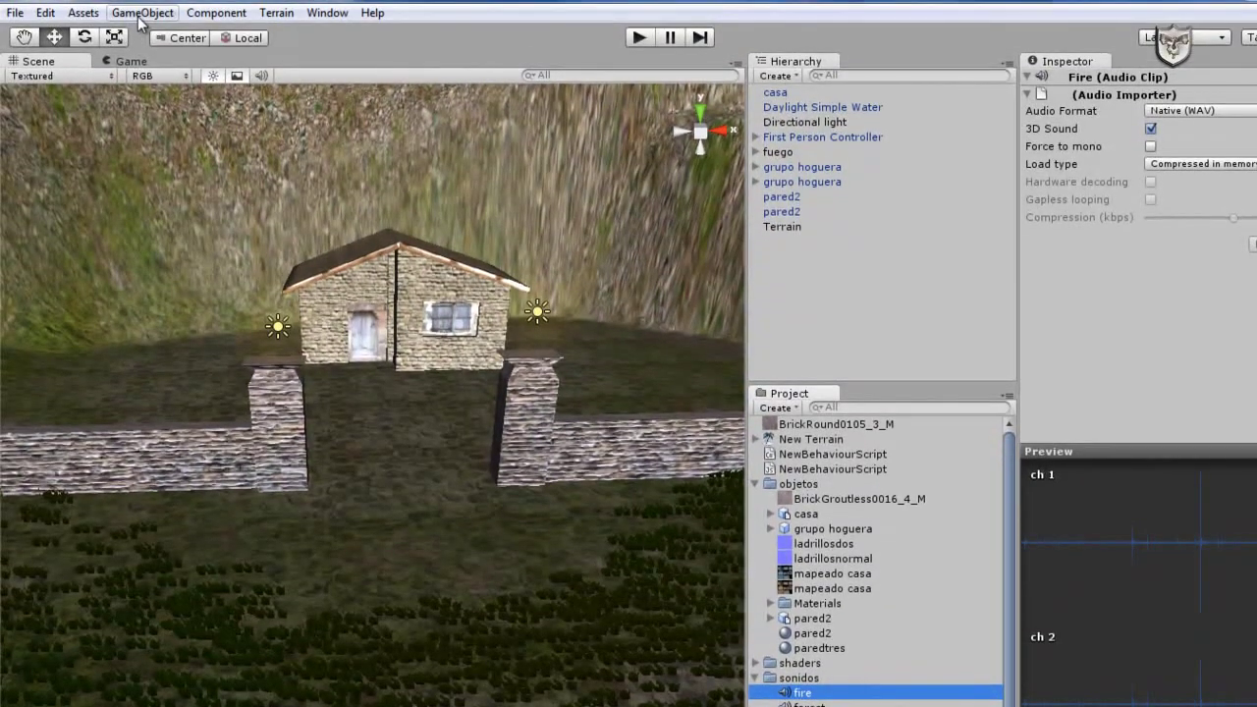
Create an empty game object and add an Audio Source component to it
{"action": "left_click", "coordinate": [142, 14]}
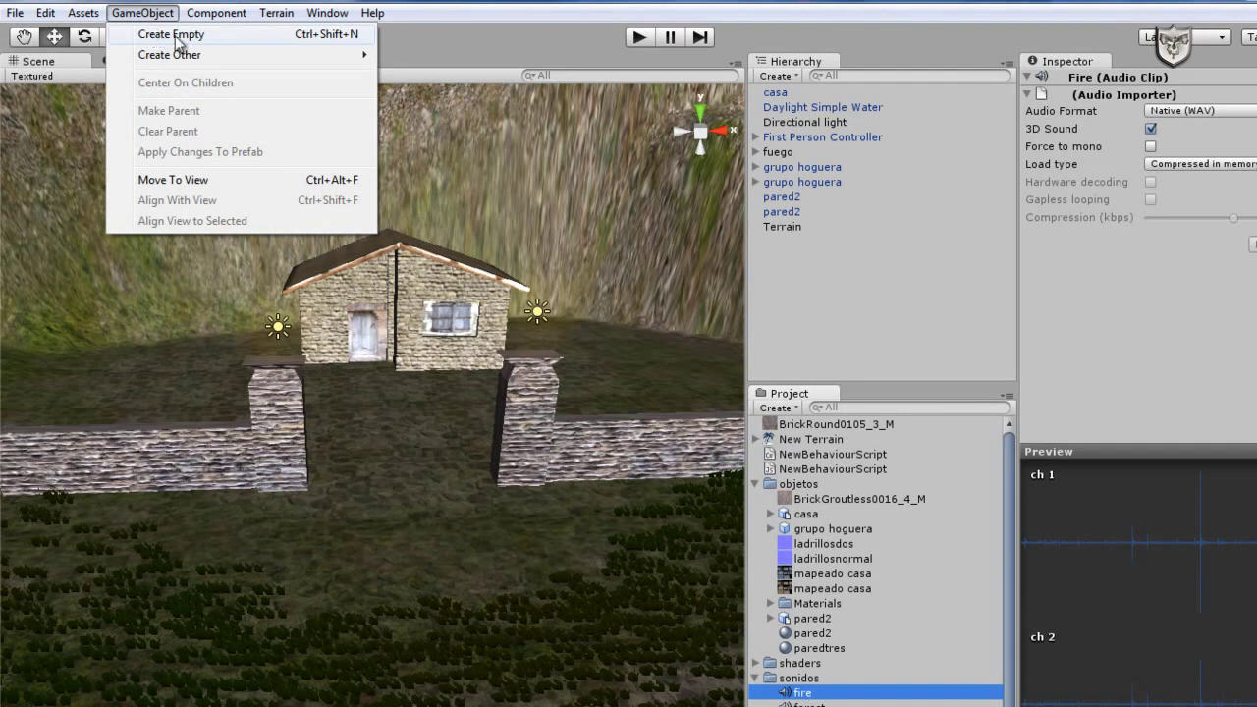
{"action": "left_click", "coordinate": [178, 40]}
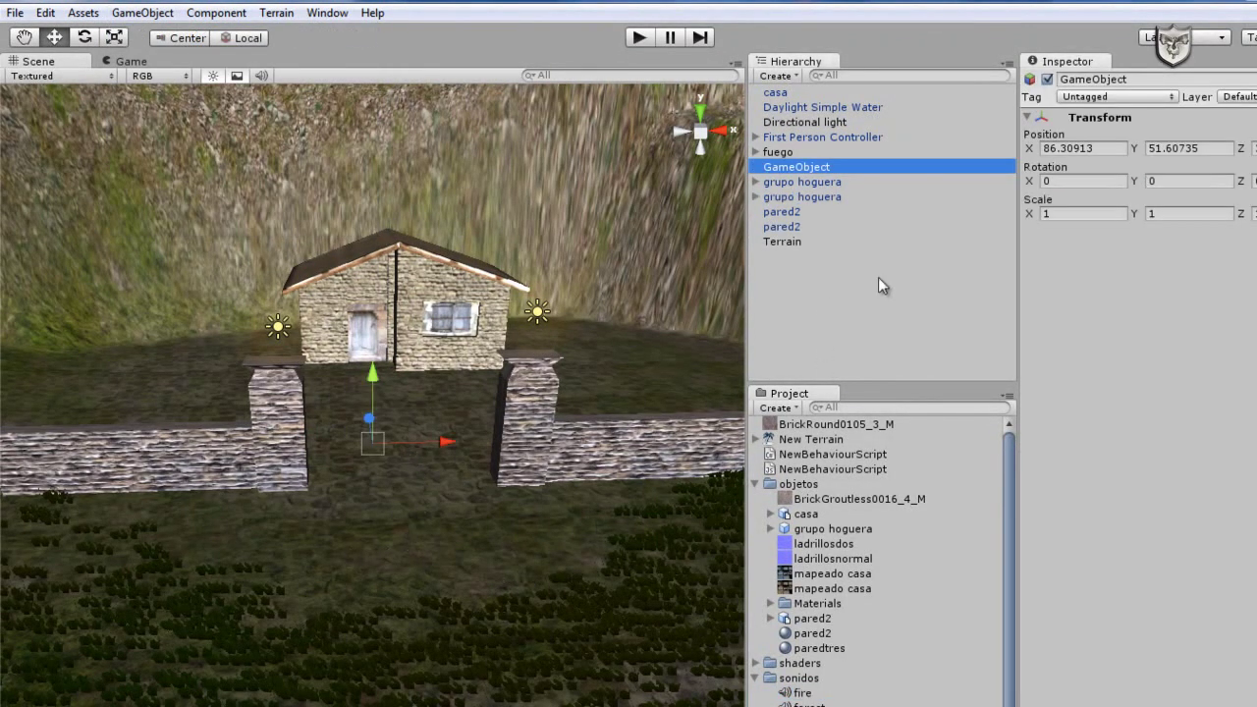
{"action": "left_click", "coordinate": [217, 13]}
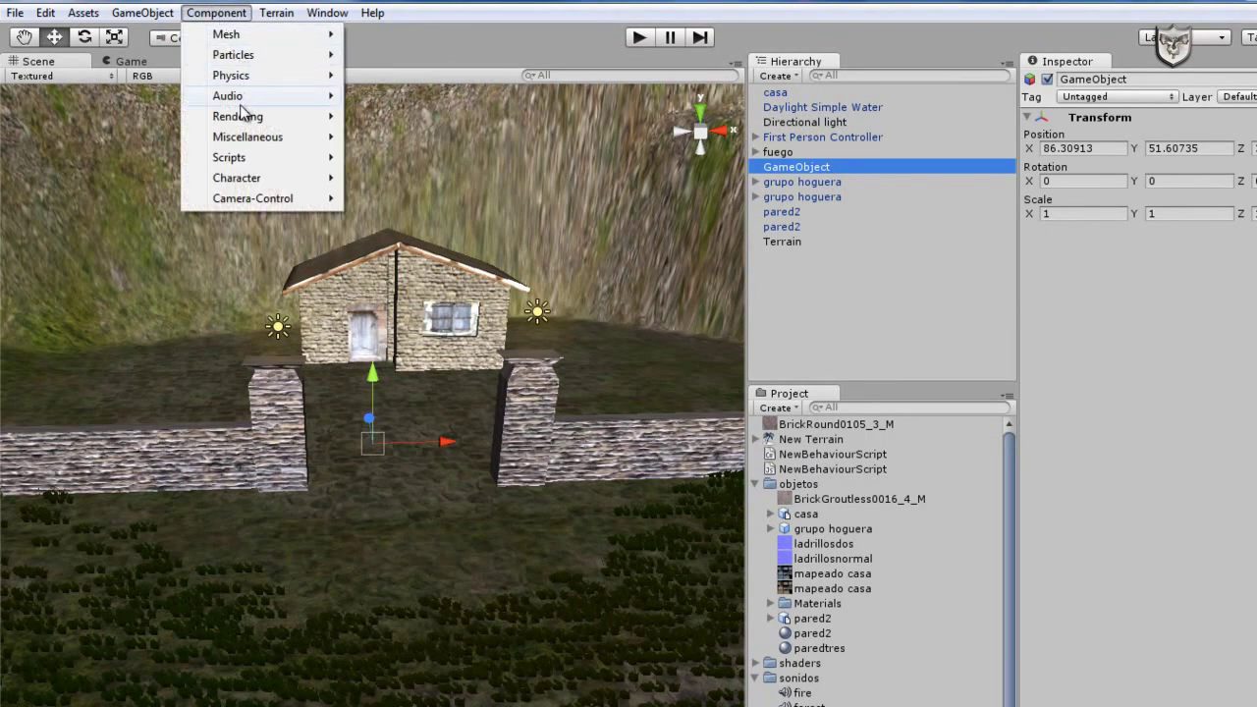
{"action": "mouse_move", "coordinate": [311, 97]}
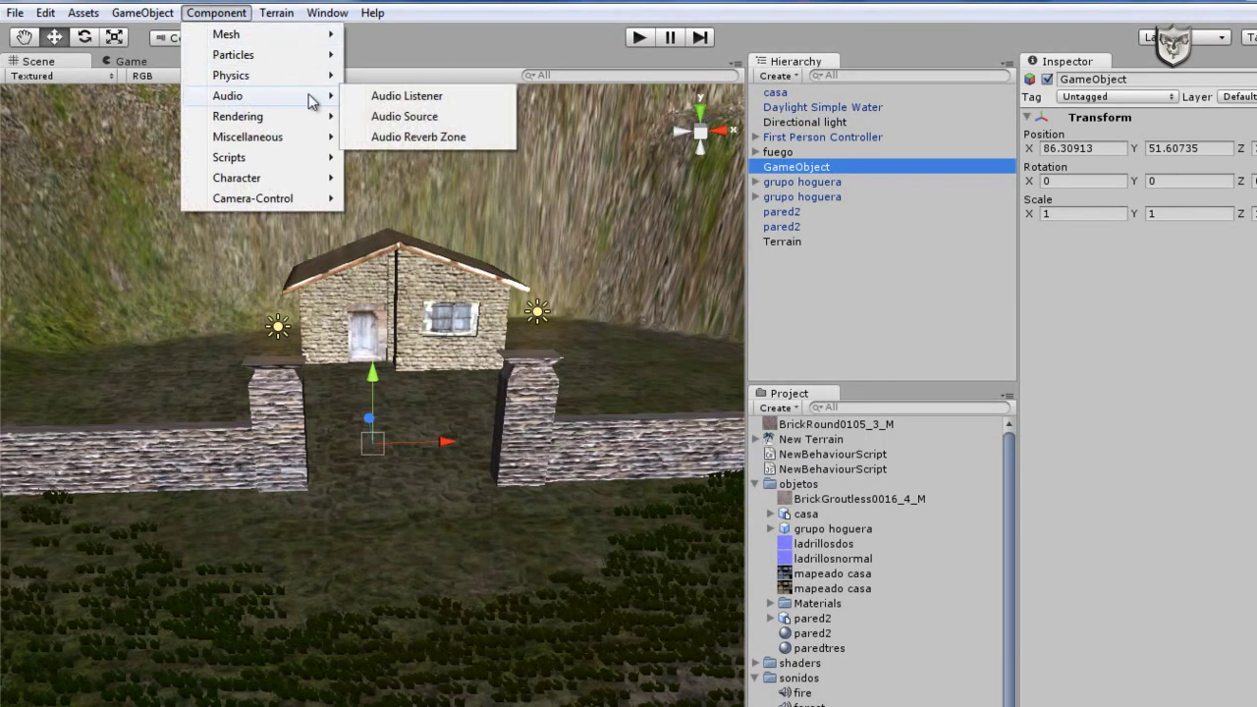
{"action": "left_click", "coordinate": [394, 117]}
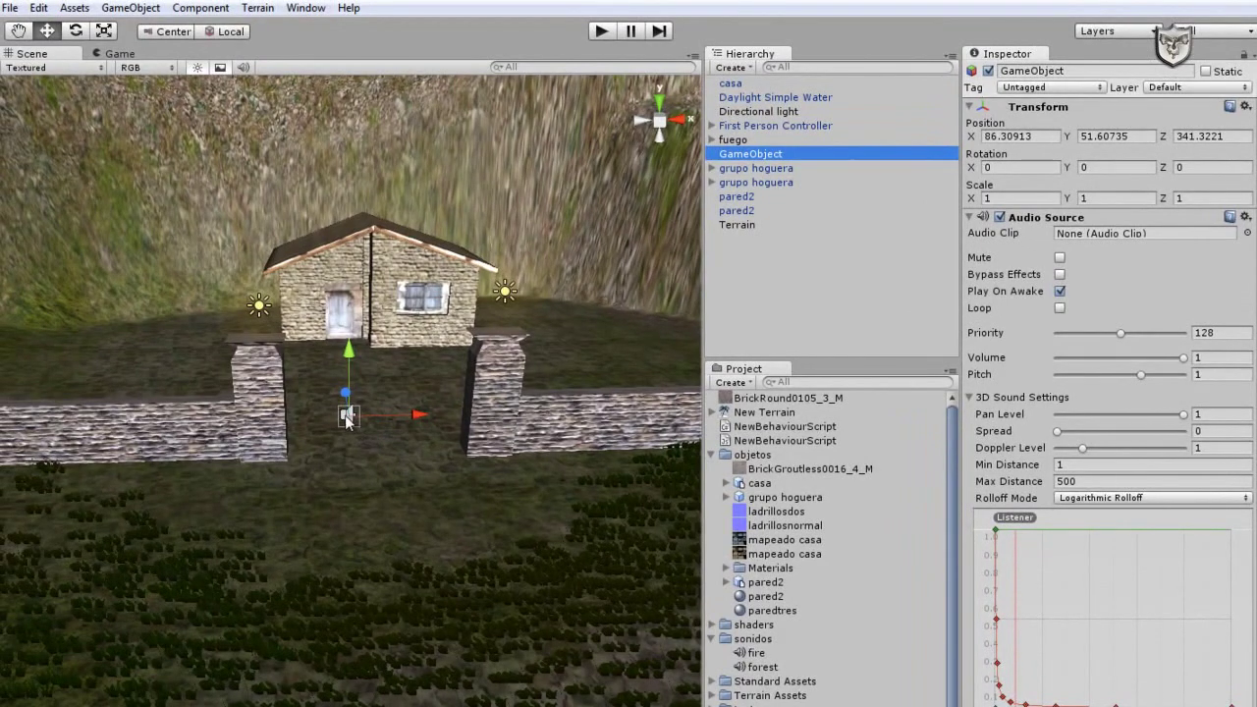
Move the empty audio source object to about X 86.1, Y 53.9, Z 339.5 near the gate, and delete it
{"action": "left_click_drag", "start_coordinate": [345, 394], "coordinate": [349, 422]}
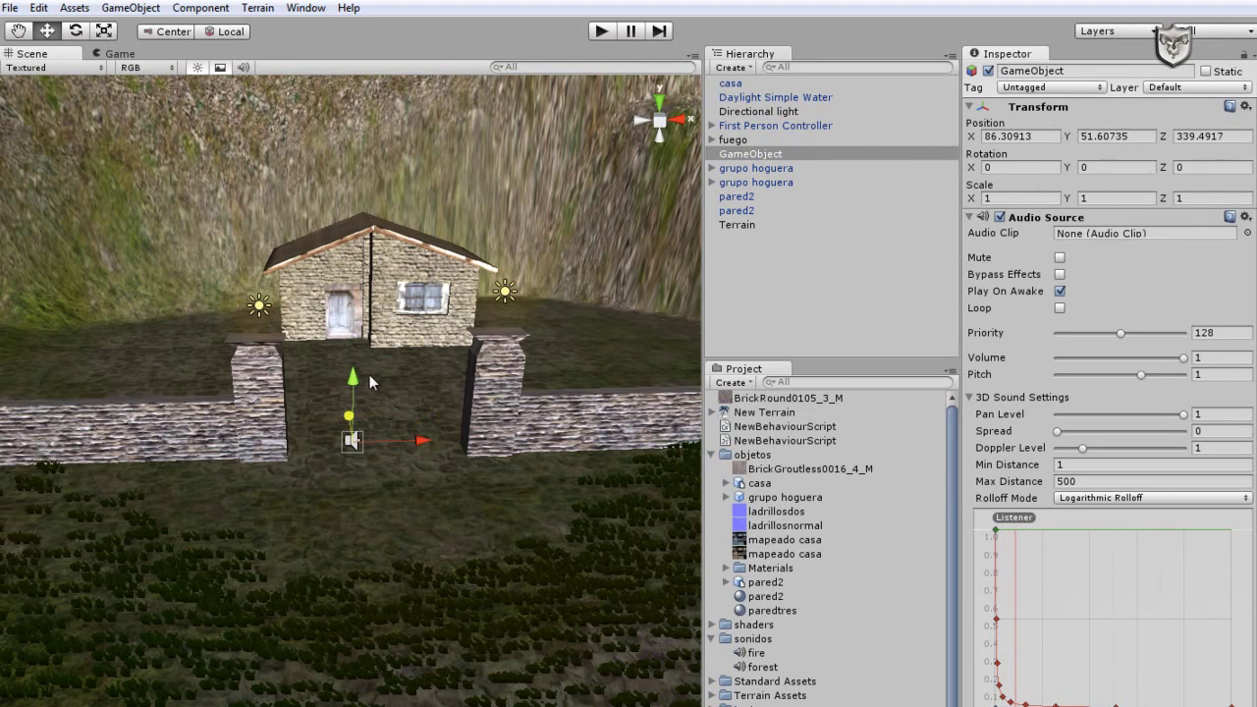
{"action": "left_click_drag", "start_coordinate": [351, 370], "coordinate": [352, 295]}
{"action": "left_click_drag", "start_coordinate": [425, 370], "coordinate": [418, 370]}
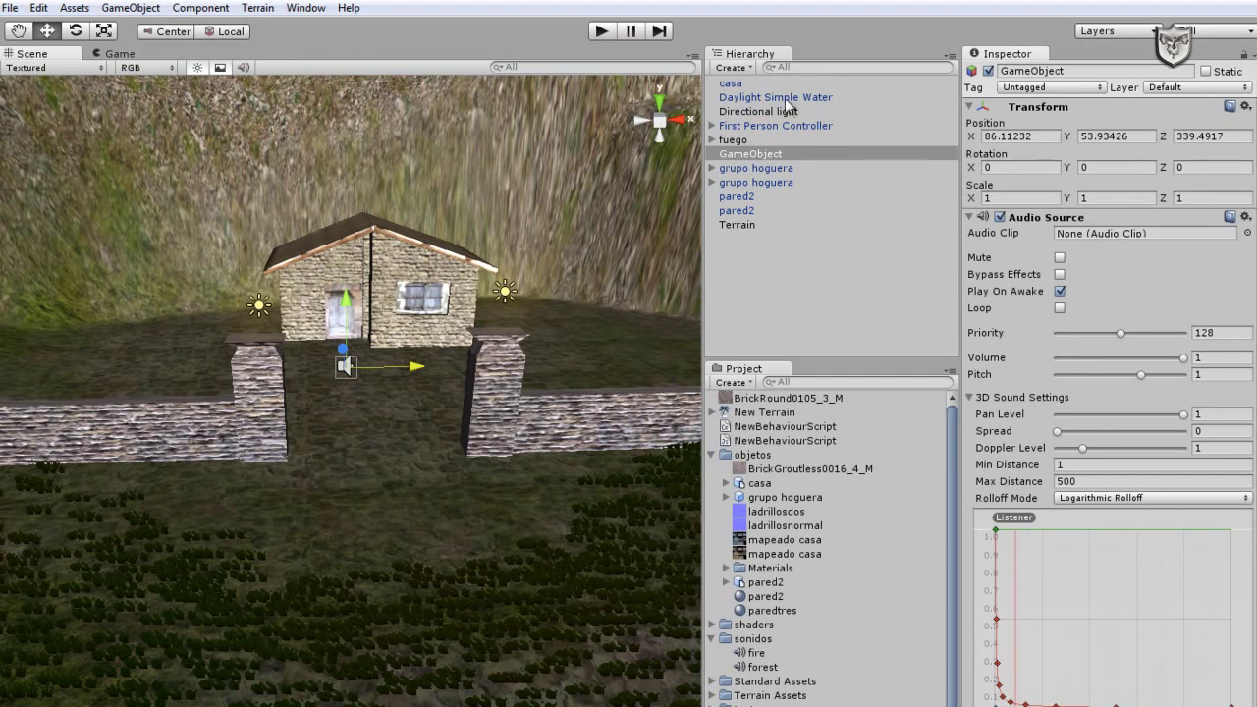
{"action": "left_click", "coordinate": [757, 155]}
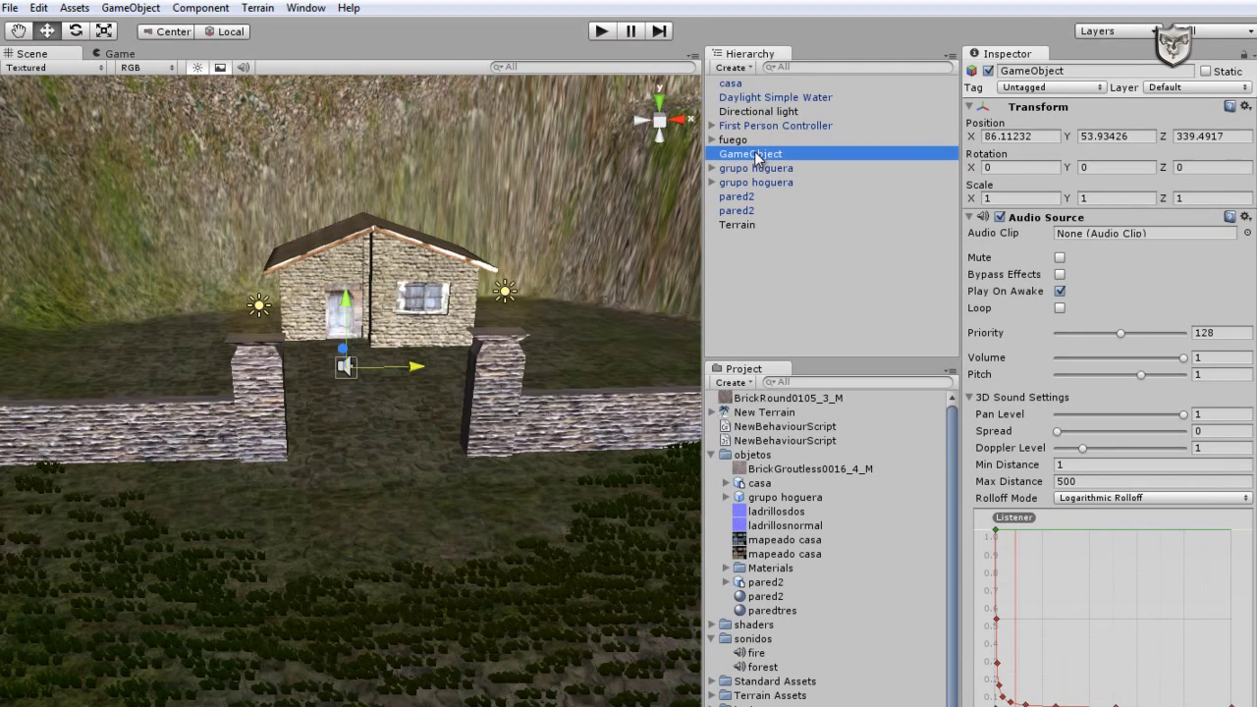
{"action": "key", "text": "Delete"}
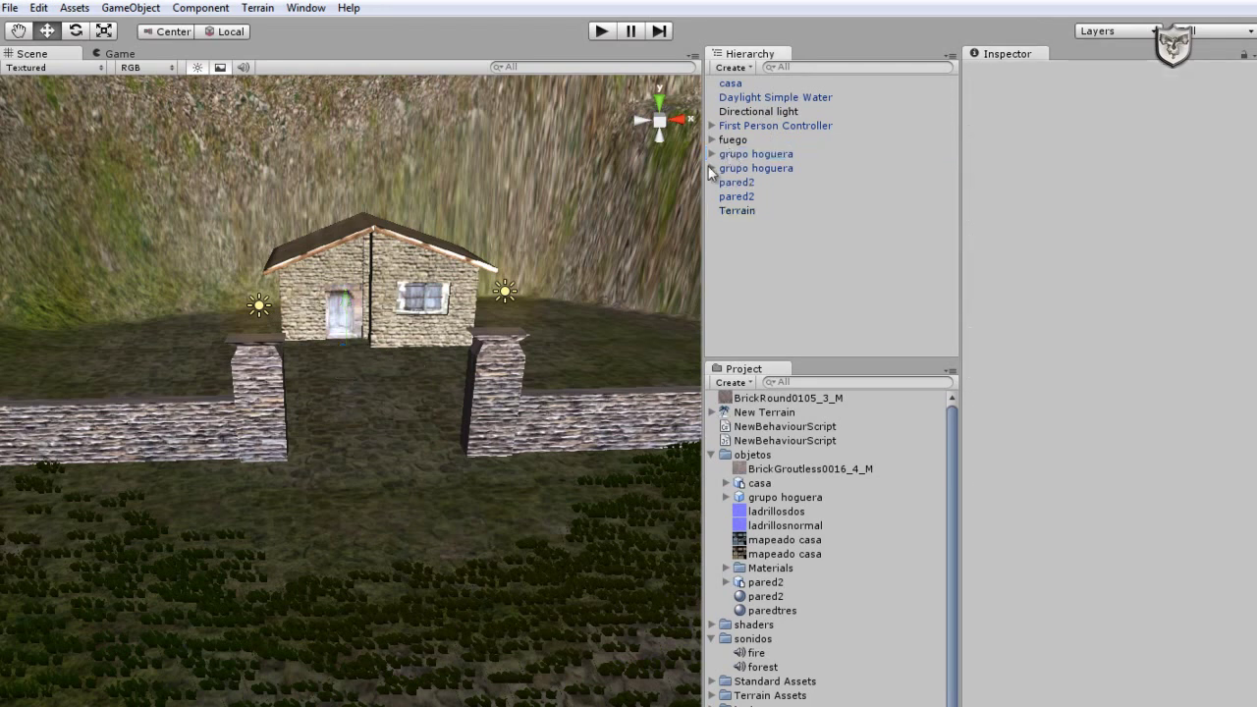
Add the fire clip from the sonidos folder to the scene hierarchy as its own sound object
{"action": "left_click", "coordinate": [748, 653]}
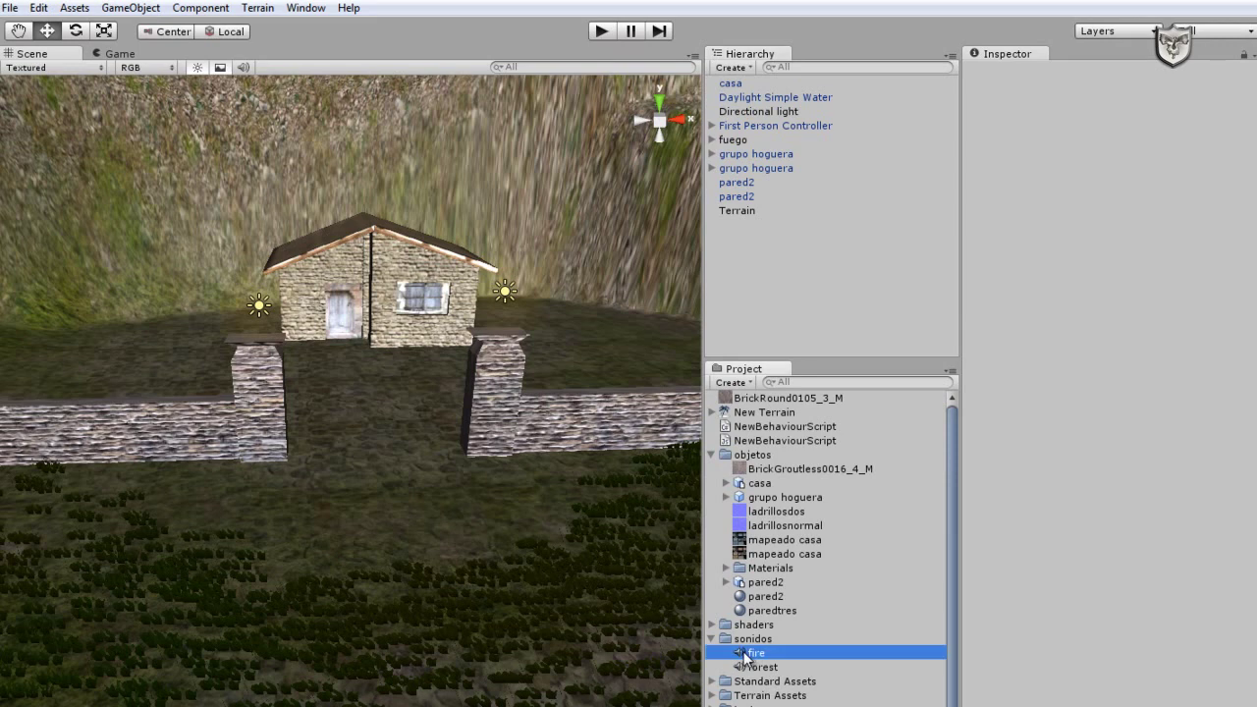
{"action": "left_click_drag", "start_coordinate": [746, 656], "coordinate": [500, 491]}
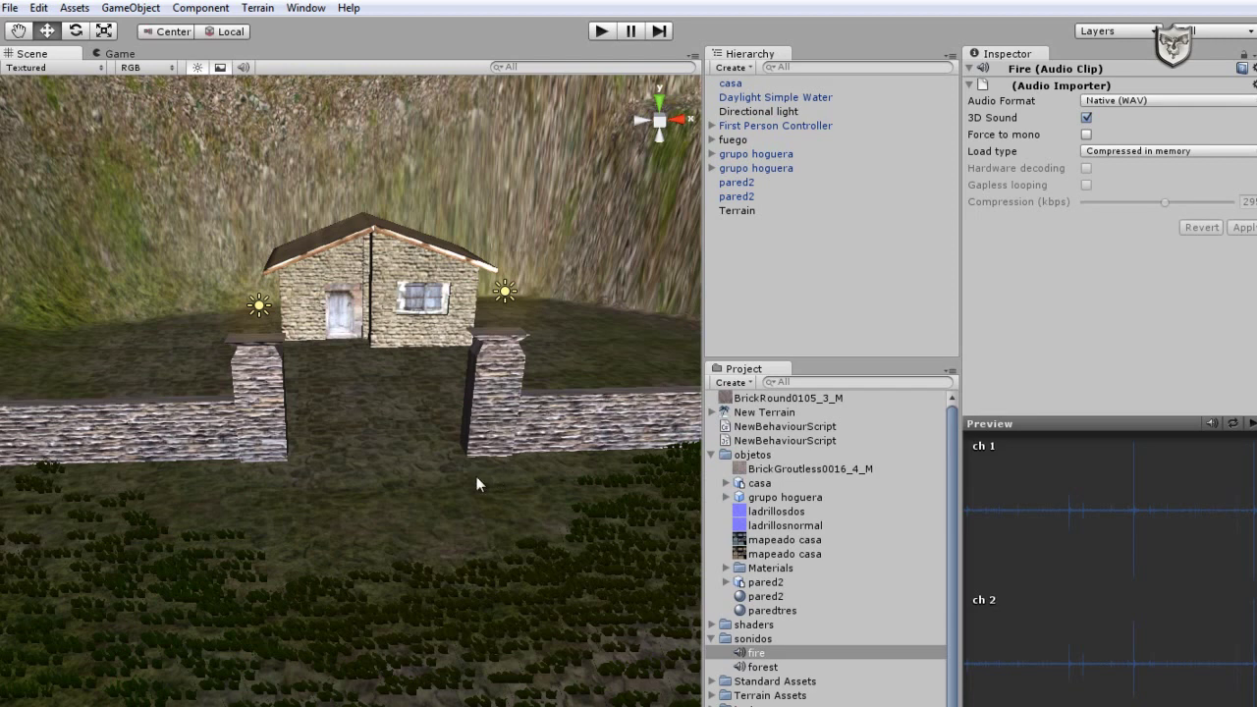
{"action": "left_click", "coordinate": [738, 655]}
{"action": "left_click_drag", "start_coordinate": [741, 653], "coordinate": [733, 324]}
{"action": "left_click_drag", "start_coordinate": [742, 261], "coordinate": [746, 246]}
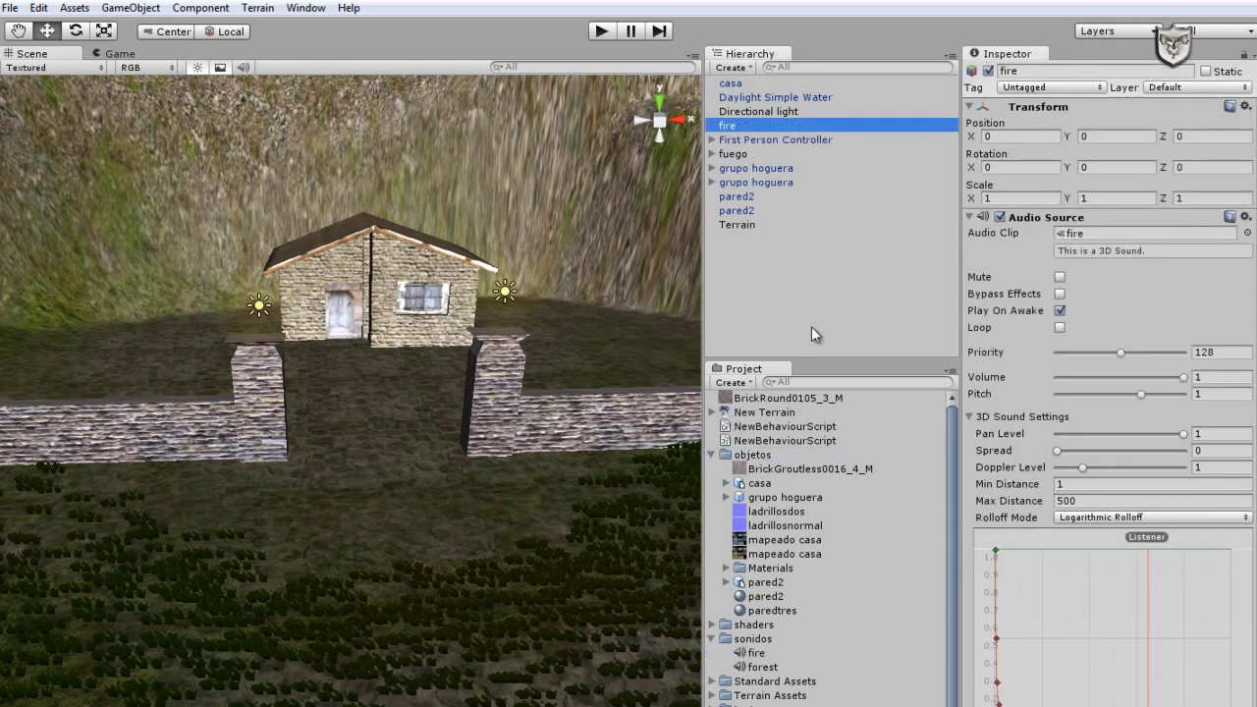
Place the fire sound object by the pared2 wall using position X 79, Y 49, Z 342
{"action": "mouse_move", "coordinate": [732, 131]}
{"action": "left_mouse_down"}
{"action": "mouse_move", "coordinate": [758, 135]}
{"action": "mouse_move", "coordinate": [738, 126]}
{"action": "mouse_move", "coordinate": [742, 140]}
{"action": "left_mouse_up"}
{"action": "left_click", "coordinate": [730, 128]}
{"action": "key", "text": "f"}
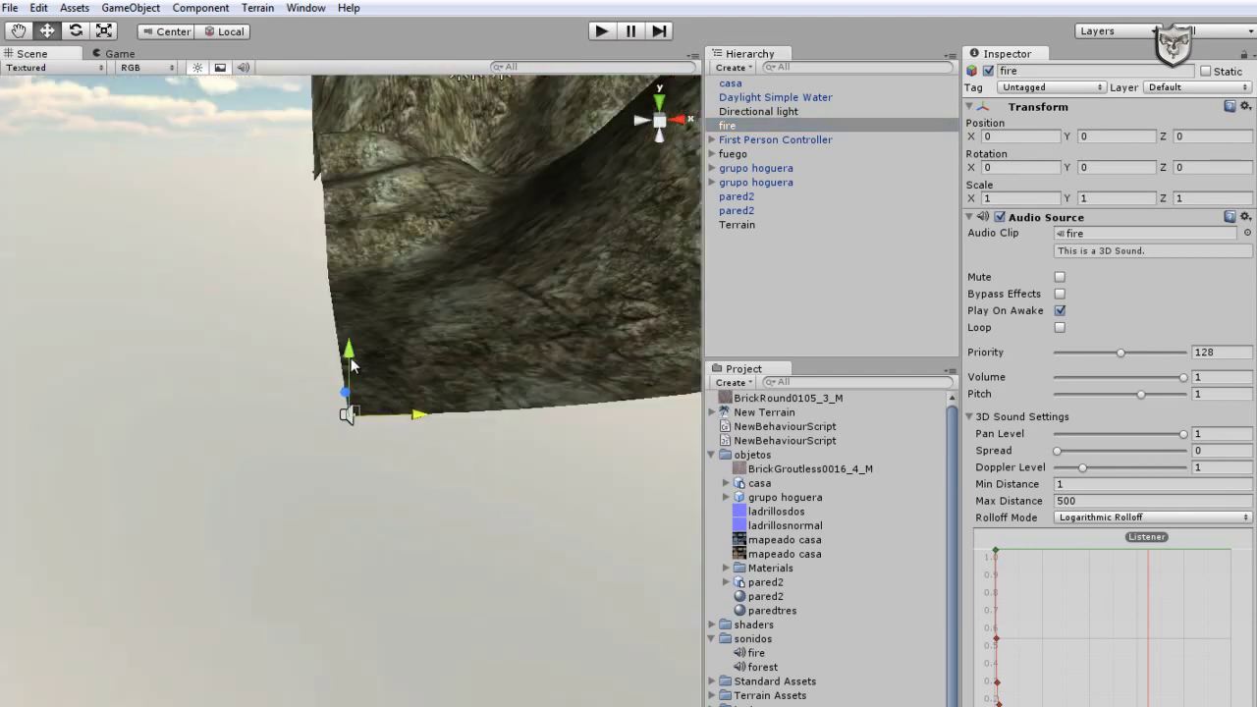
{"action": "left_click_drag", "start_coordinate": [351, 362], "coordinate": [352, 141]}
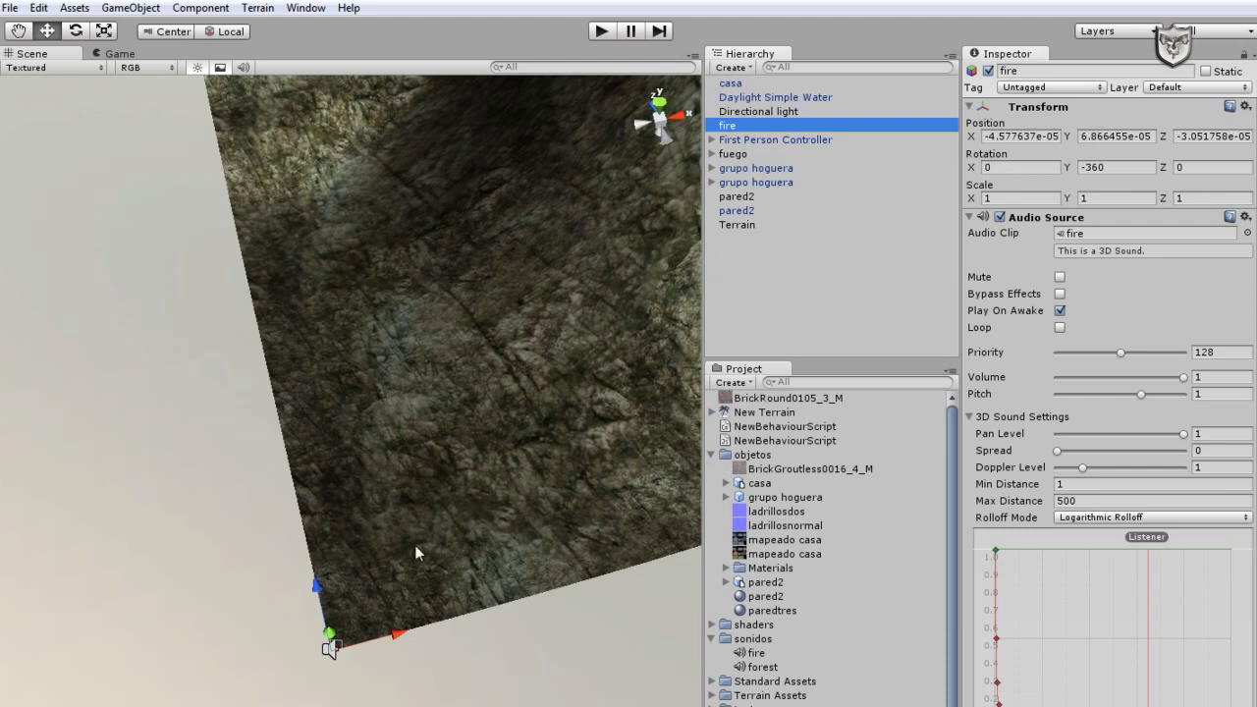
{"action": "left_click_drag", "start_coordinate": [465, 560], "coordinate": [491, 497], "text": "alt"}
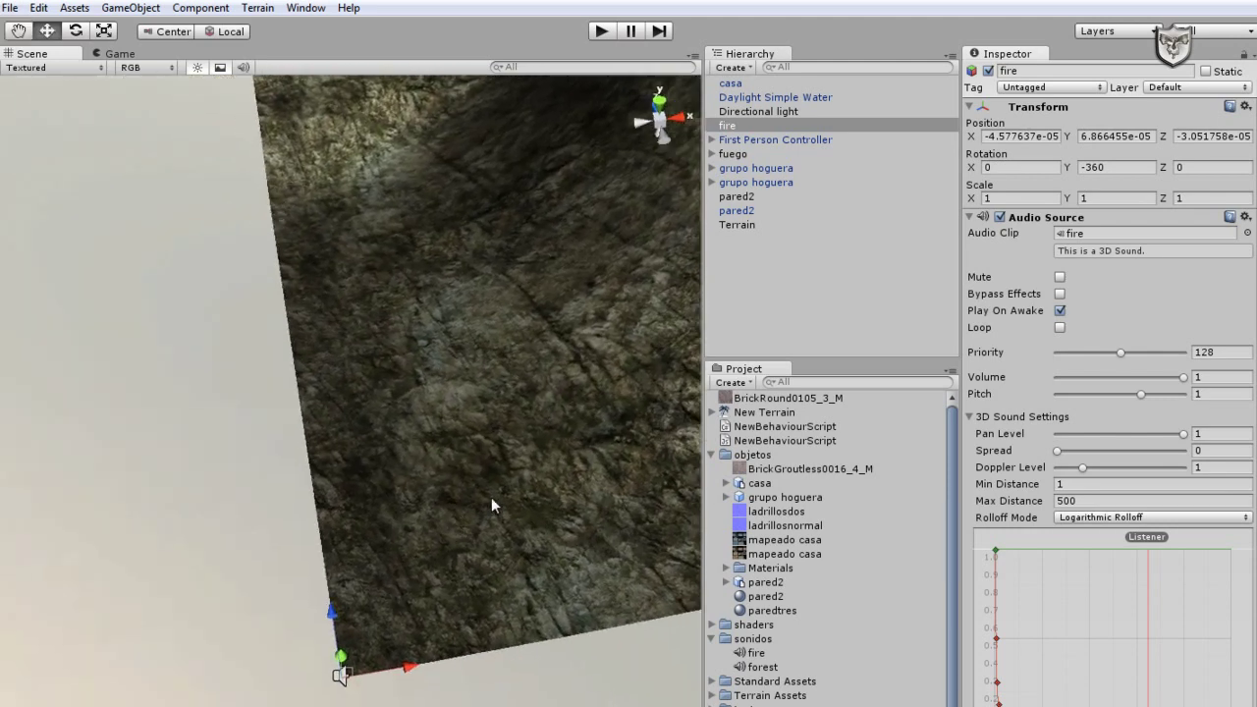
{"action": "left_click", "coordinate": [743, 212]}
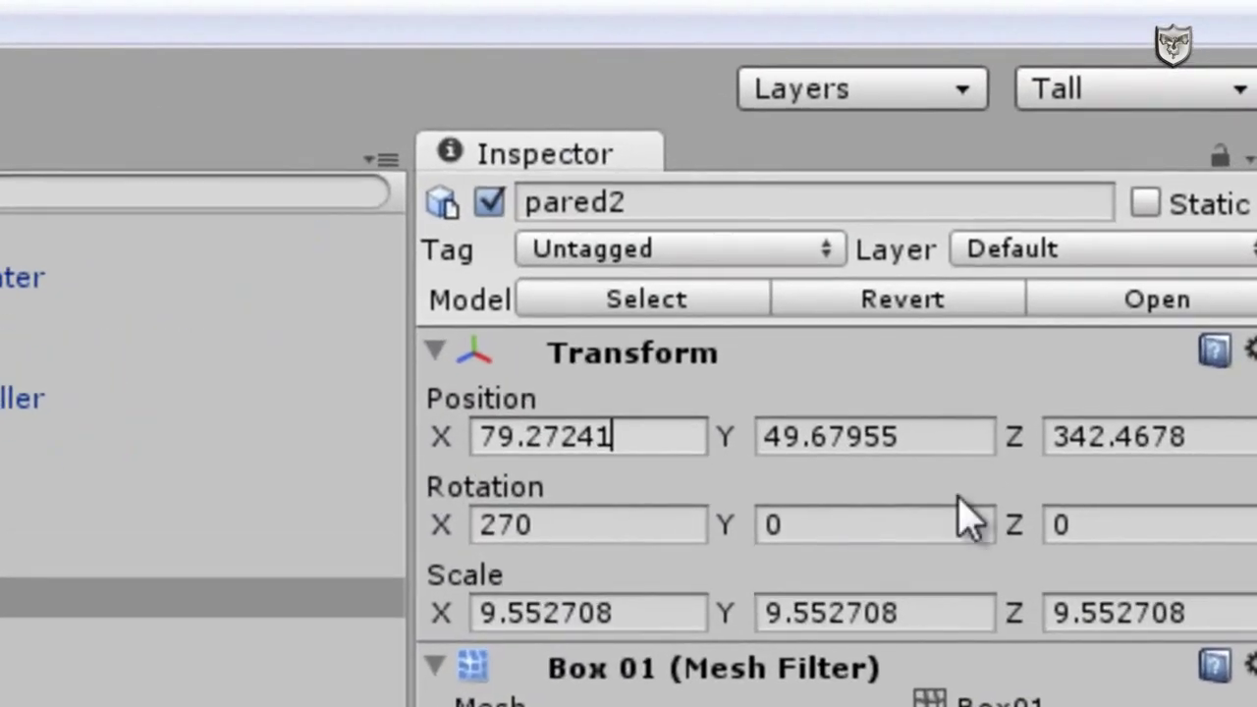
{"action": "left_click_drag", "start_coordinate": [1151, 154], "coordinate": [1093, 158]}
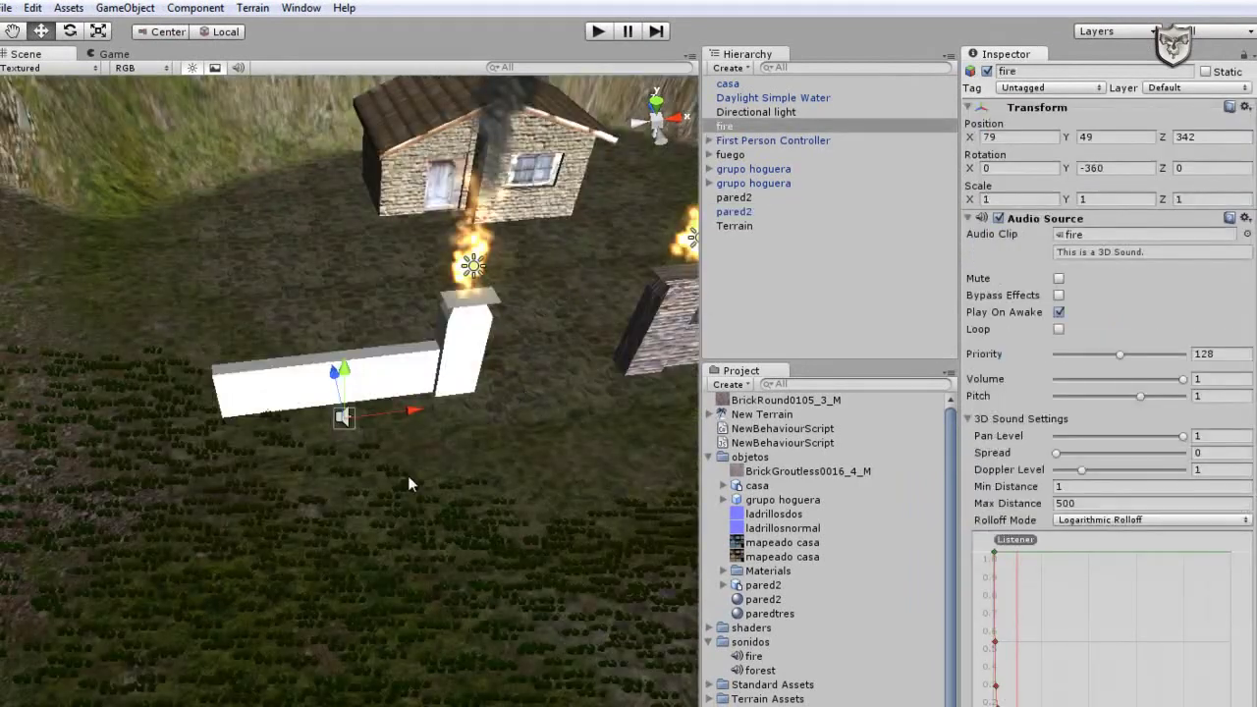
Move the fire sound object onto the gate pillar beneath the flames, at about X 83.5, Y 54, Z 342.3
{"action": "right_click_drag", "start_coordinate": [407, 475], "coordinate": [343, 451]}
{"action": "key", "text": "w"}
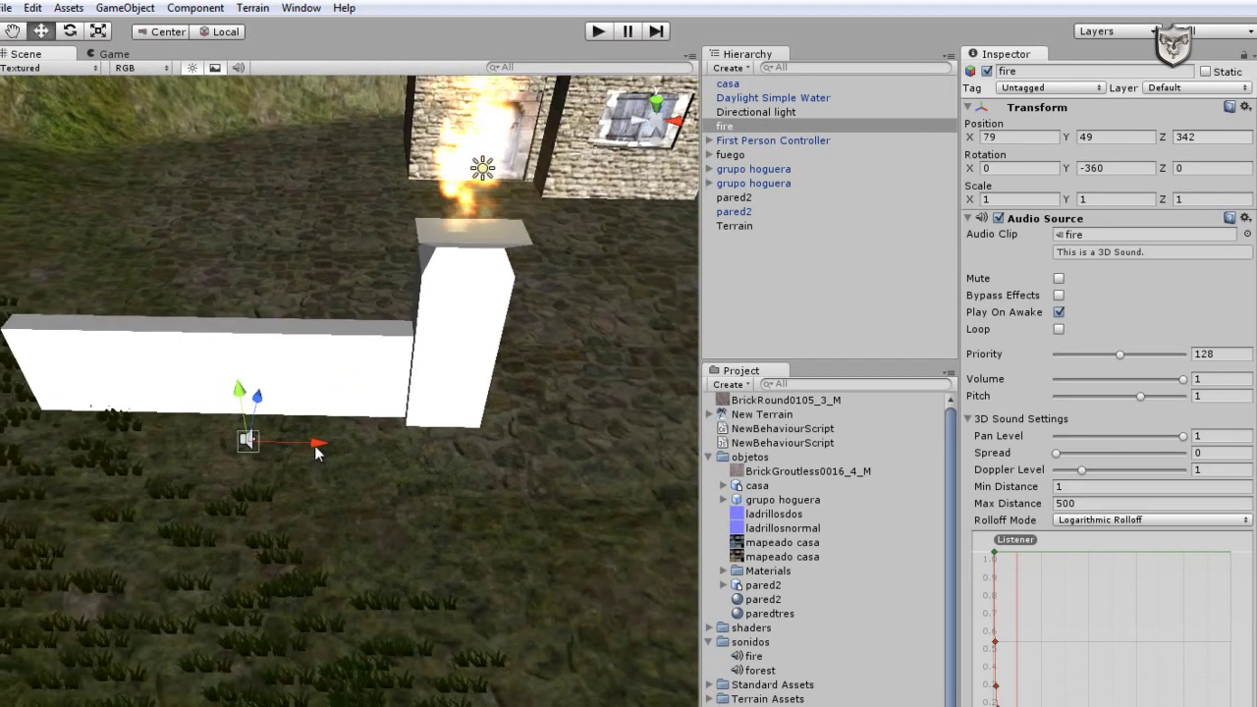
{"action": "left_click_drag", "start_coordinate": [317, 448], "coordinate": [516, 447]}
{"action": "left_click_drag", "start_coordinate": [450, 397], "coordinate": [468, 252]}
{"action": "left_click_drag", "start_coordinate": [466, 349], "coordinate": [795, 338], "text": "alt"}
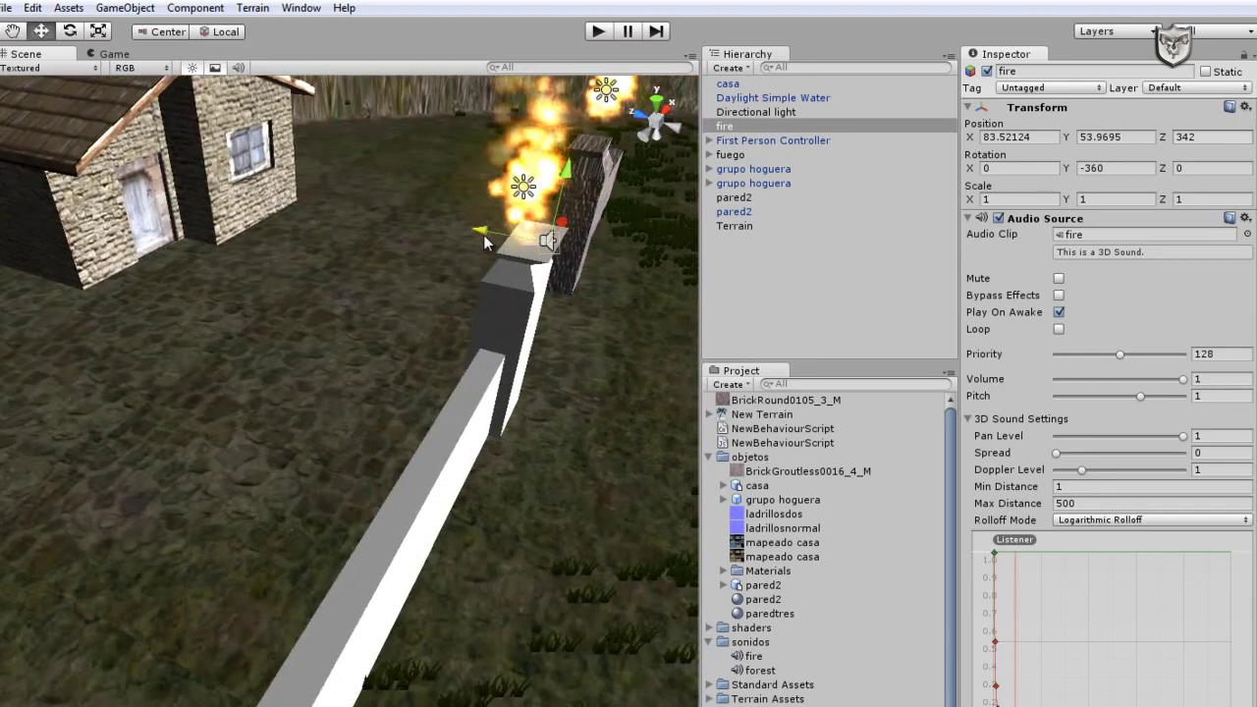
{"action": "left_click_drag", "start_coordinate": [484, 236], "coordinate": [471, 239]}
{"action": "left_click_drag", "start_coordinate": [578, 448], "coordinate": [488, 467], "text": "alt"}
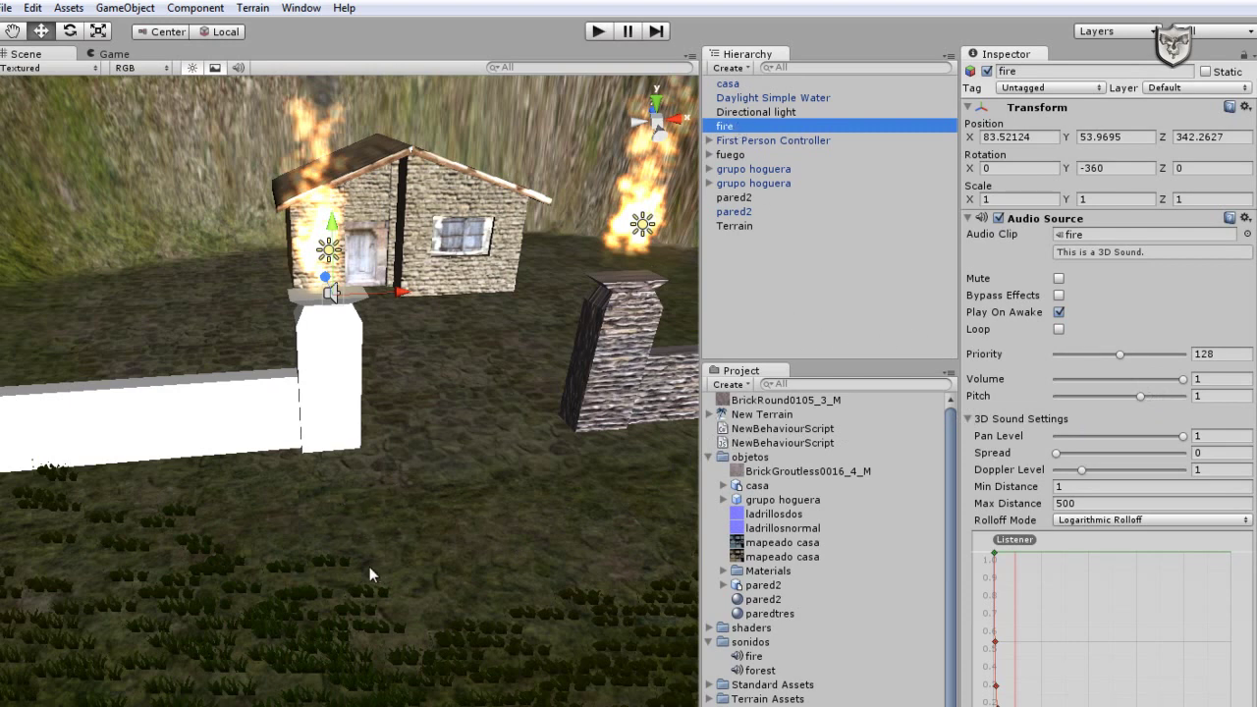
Apply the pared2 material from the objetos folder to the untextured white wall
{"action": "left_click", "coordinate": [339, 425]}
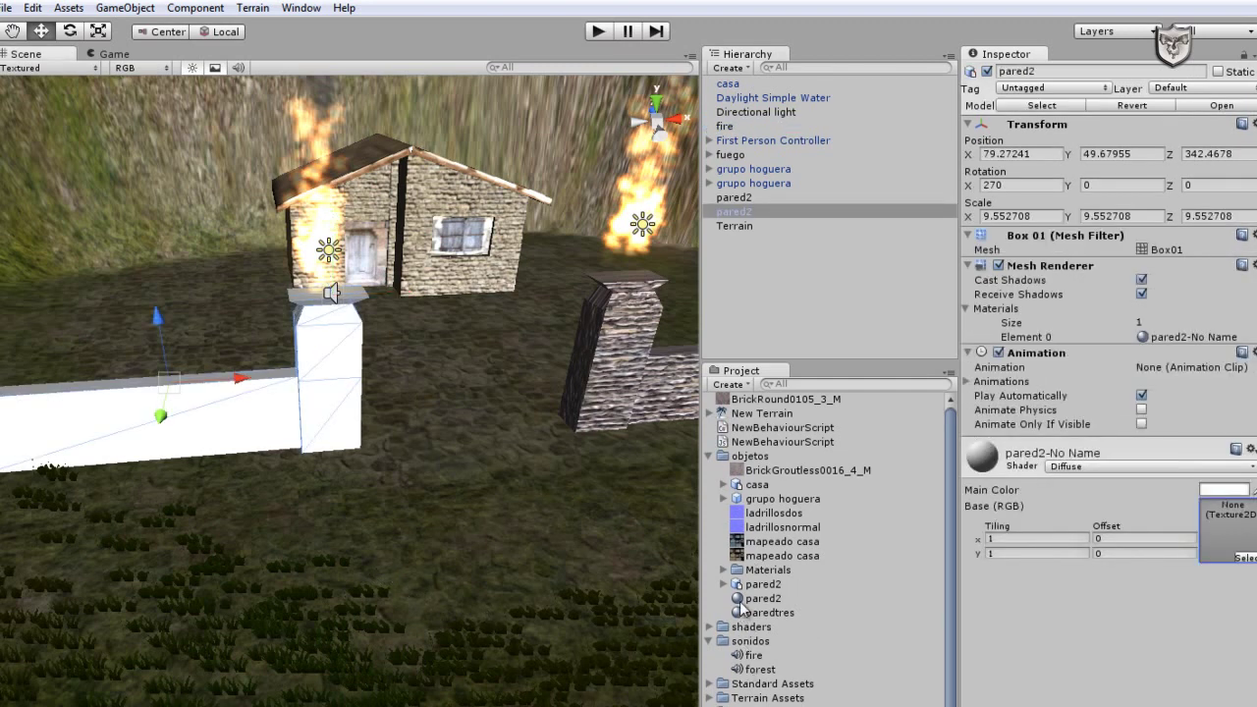
{"action": "left_click_drag", "start_coordinate": [740, 603], "coordinate": [260, 450]}
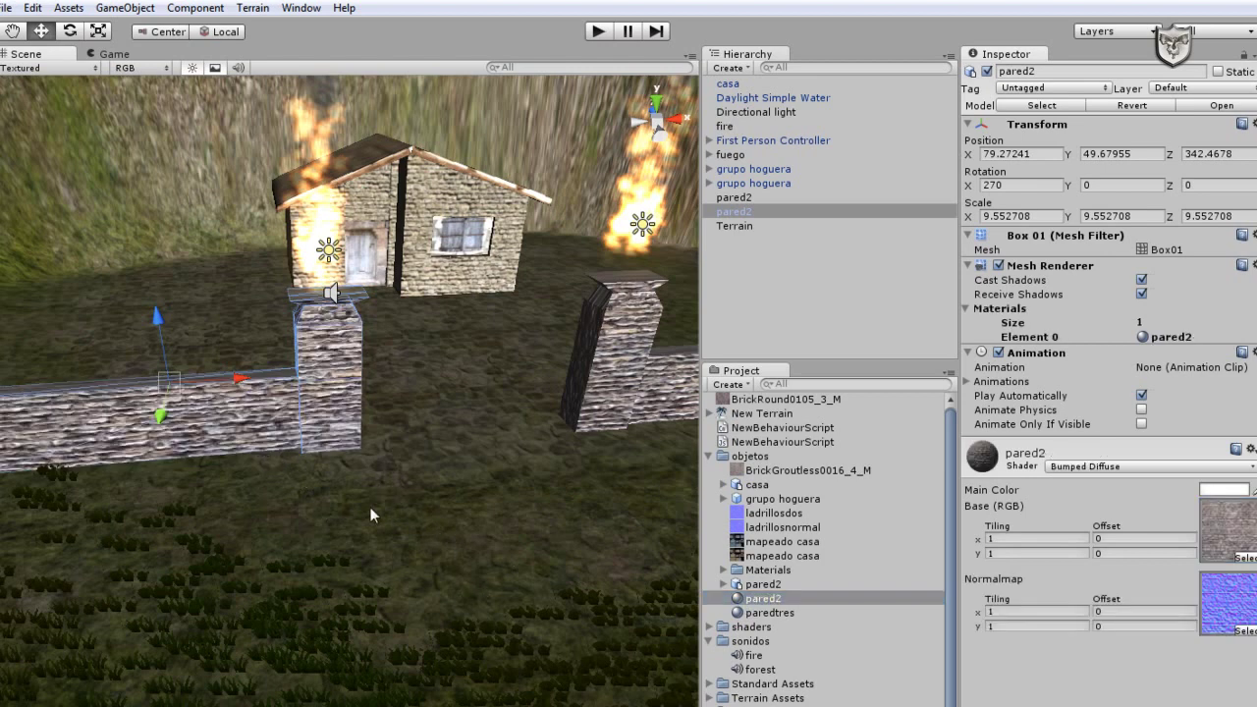
Examine the fire object's audio source and the fire clip's import settings, including the available Audio Format options
{"action": "left_click", "coordinate": [727, 126]}
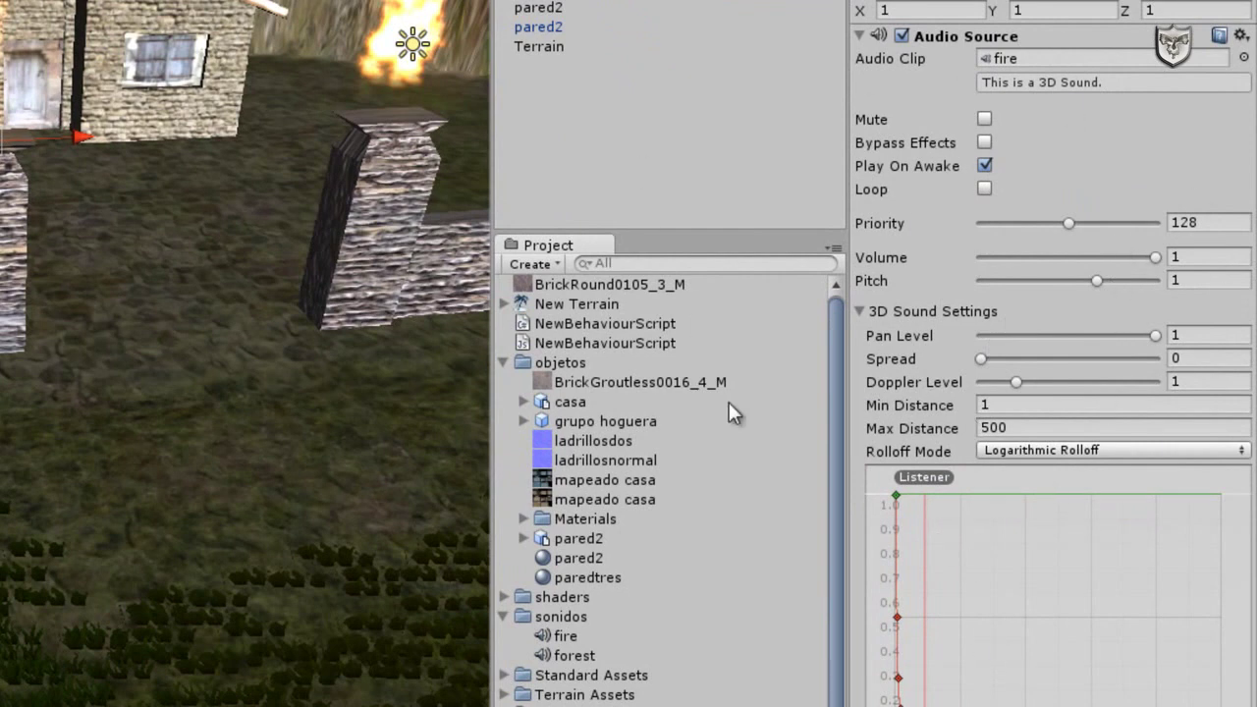
{"action": "left_click", "coordinate": [564, 636]}
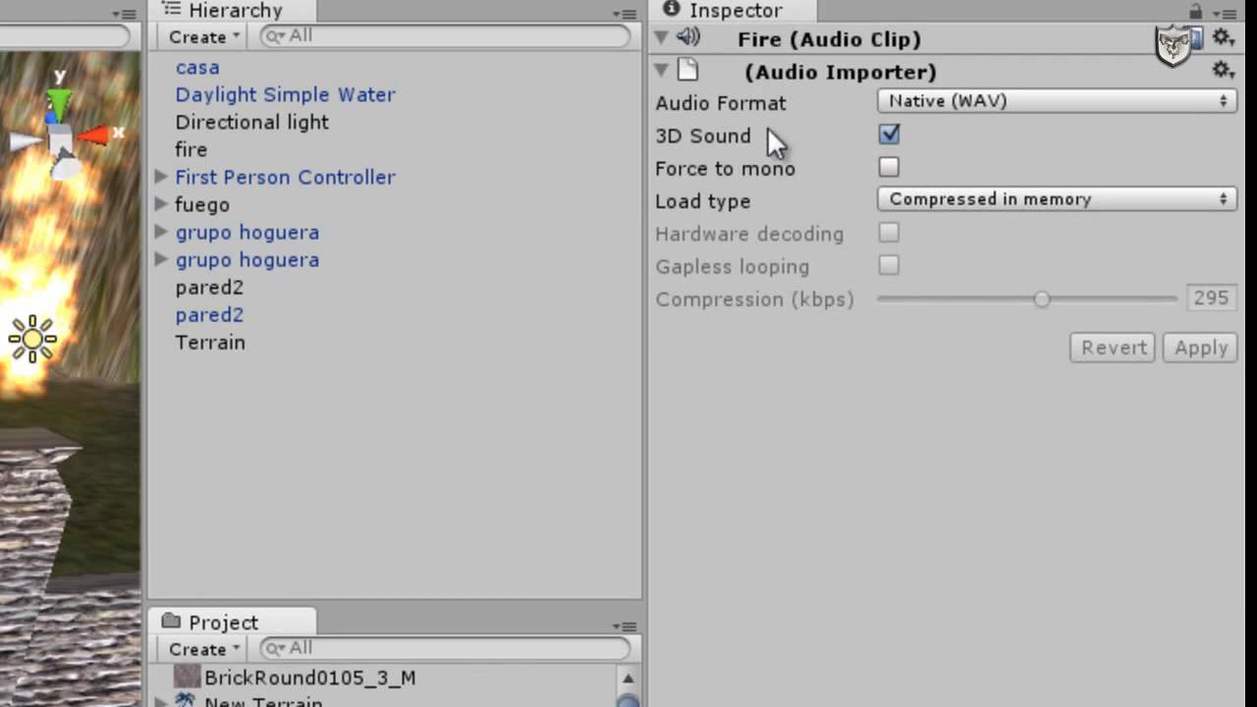
{"action": "left_click", "coordinate": [943, 106]}
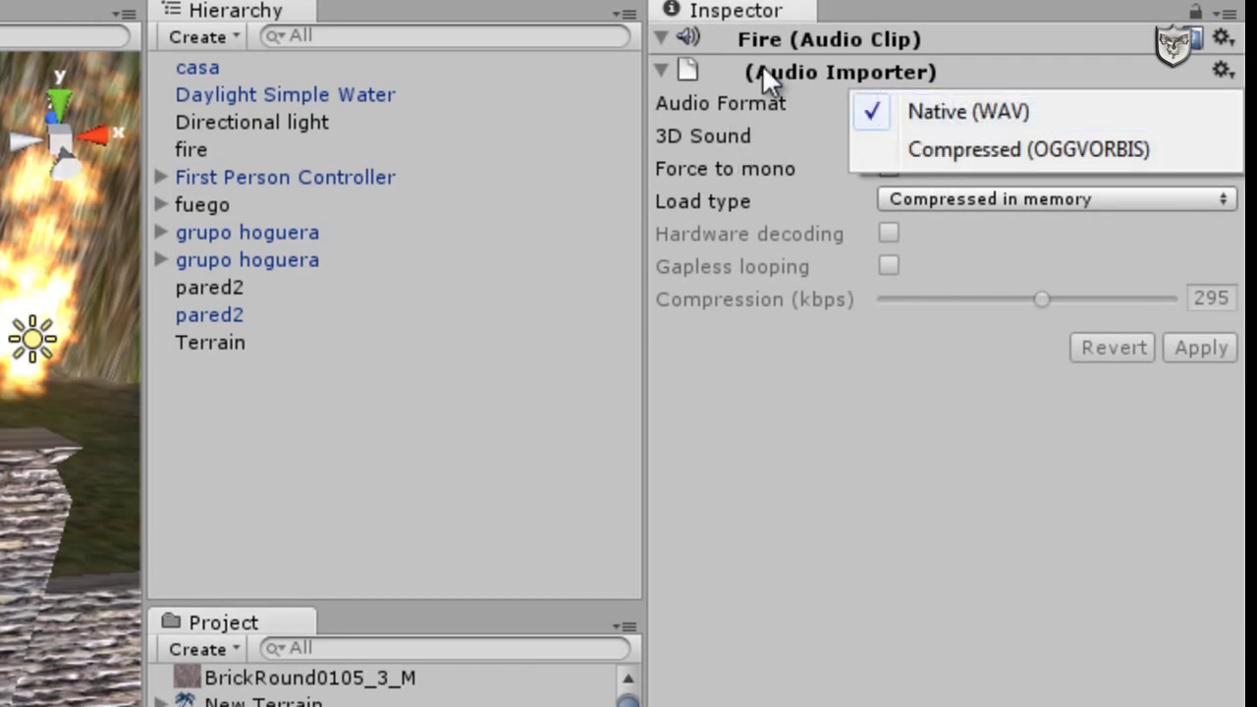
{"action": "left_click", "coordinate": [799, 266]}
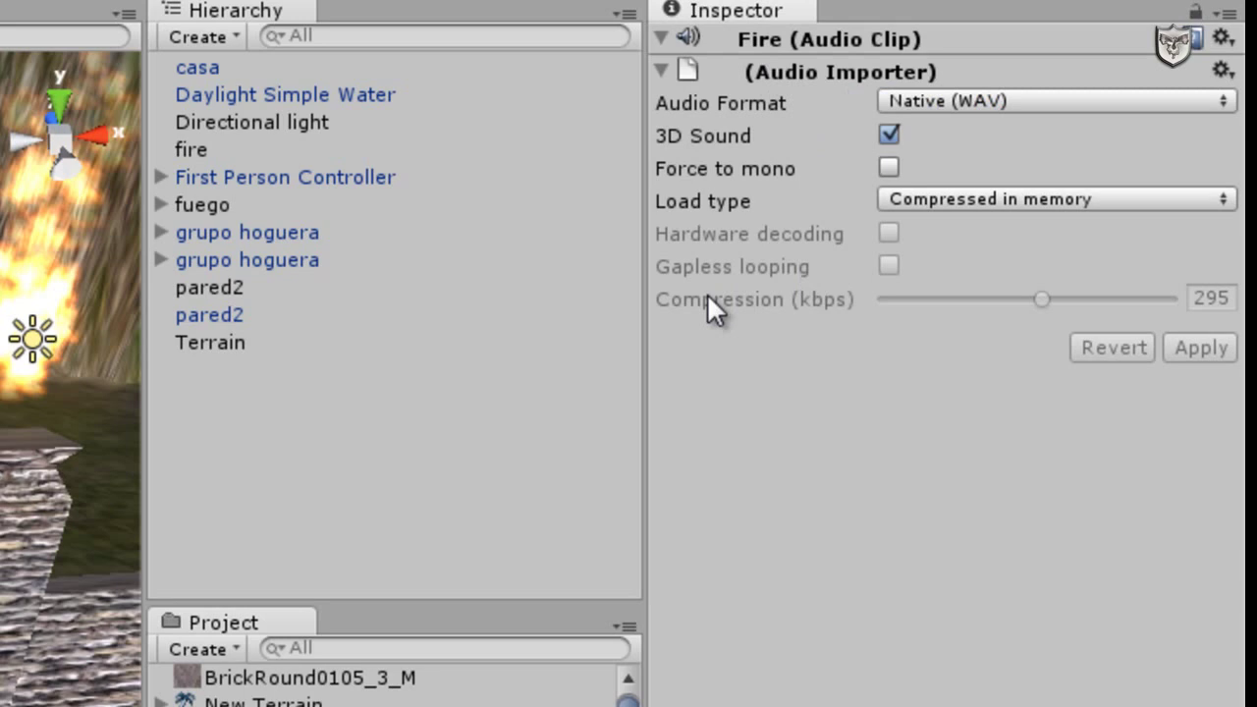
{"action": "left_click", "coordinate": [1030, 100]}
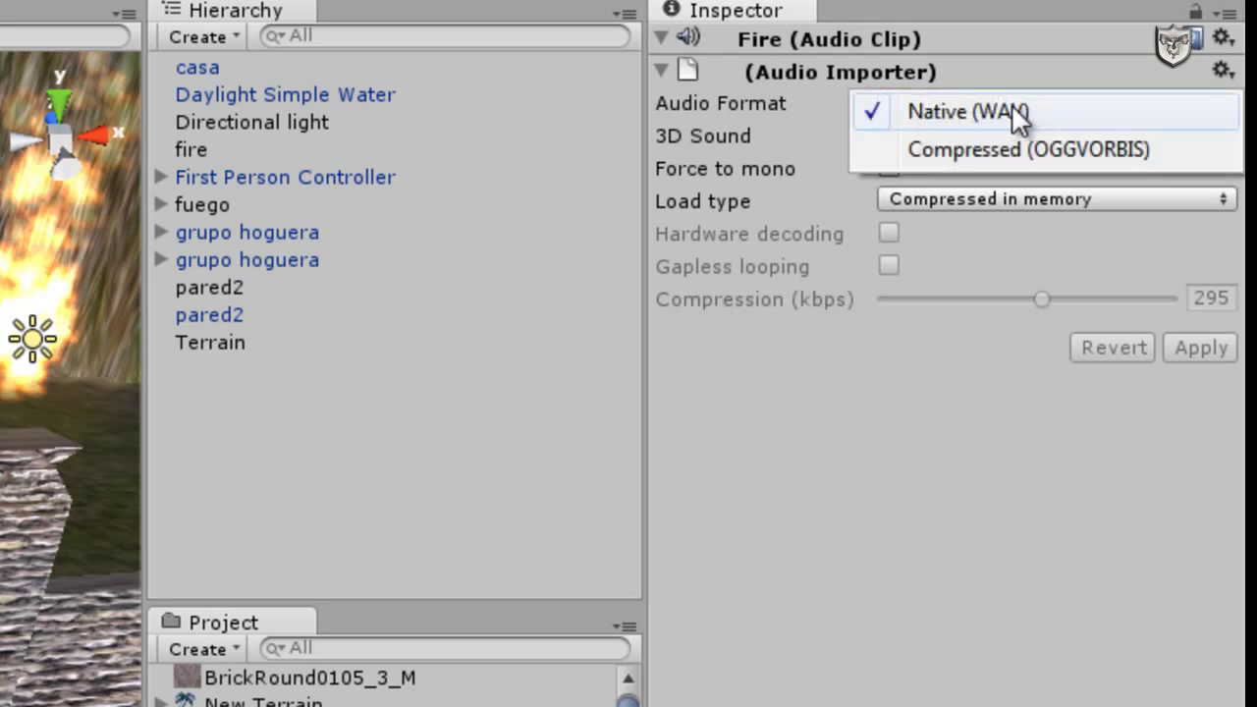
{"action": "left_click", "coordinate": [1016, 117]}
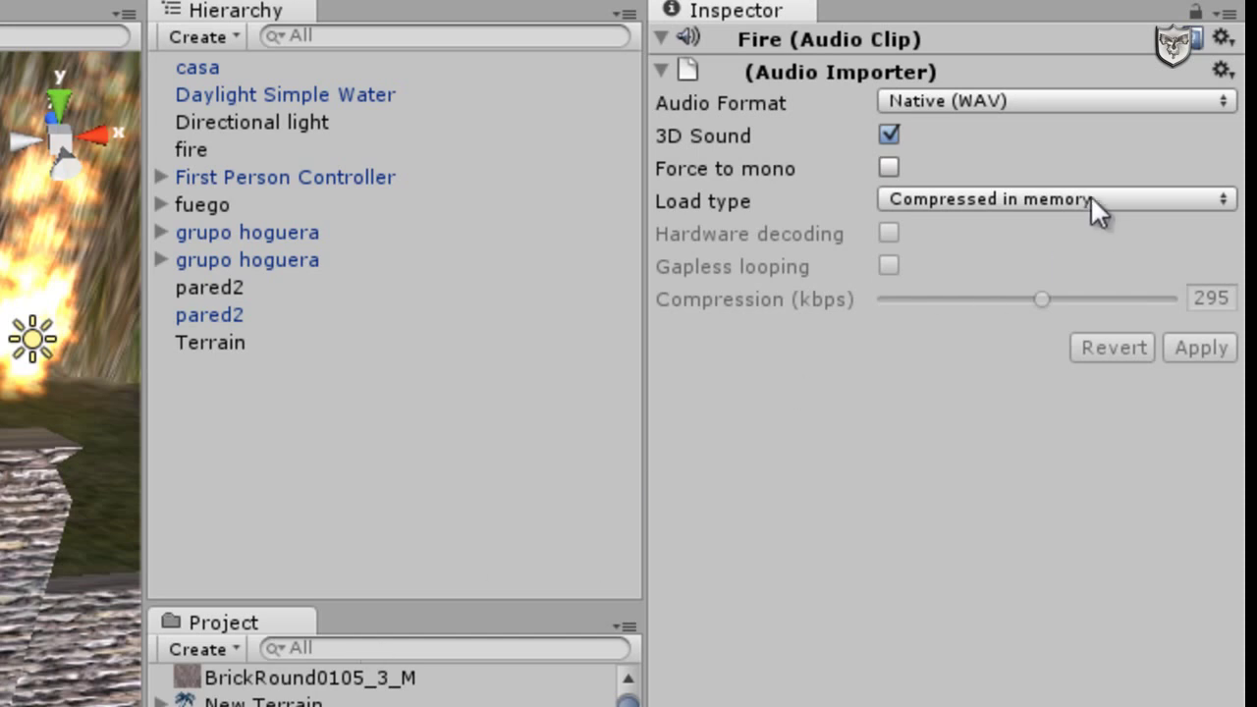
{"action": "left_click", "coordinate": [987, 98]}
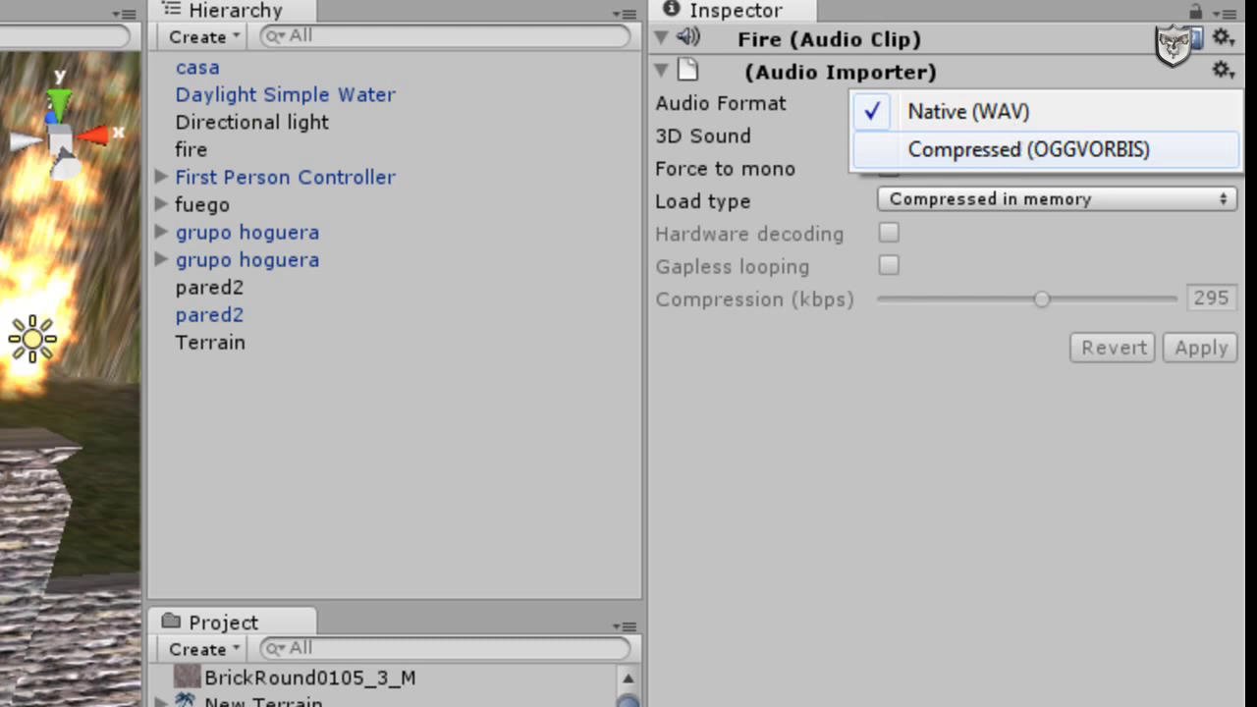
{"action": "left_click", "coordinate": [1101, 118]}
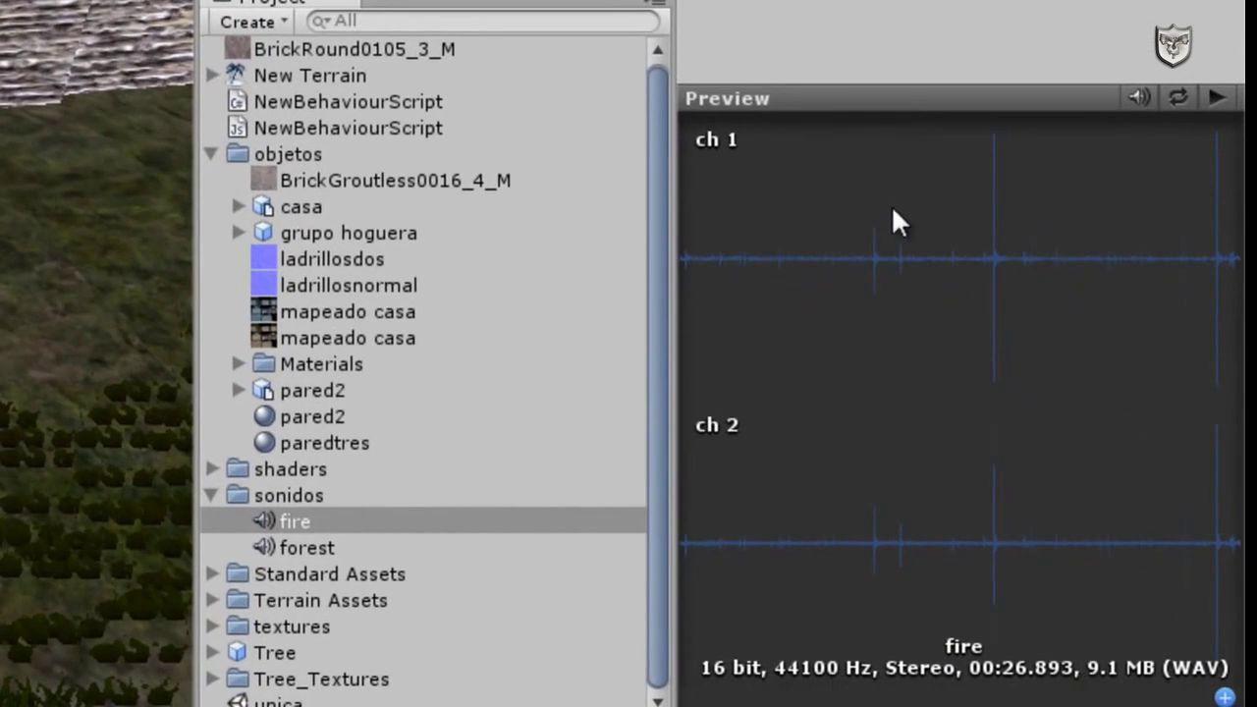
Listen to the fire clip's preview and review the Load type options in its import settings
{"action": "left_click", "coordinate": [1221, 95]}
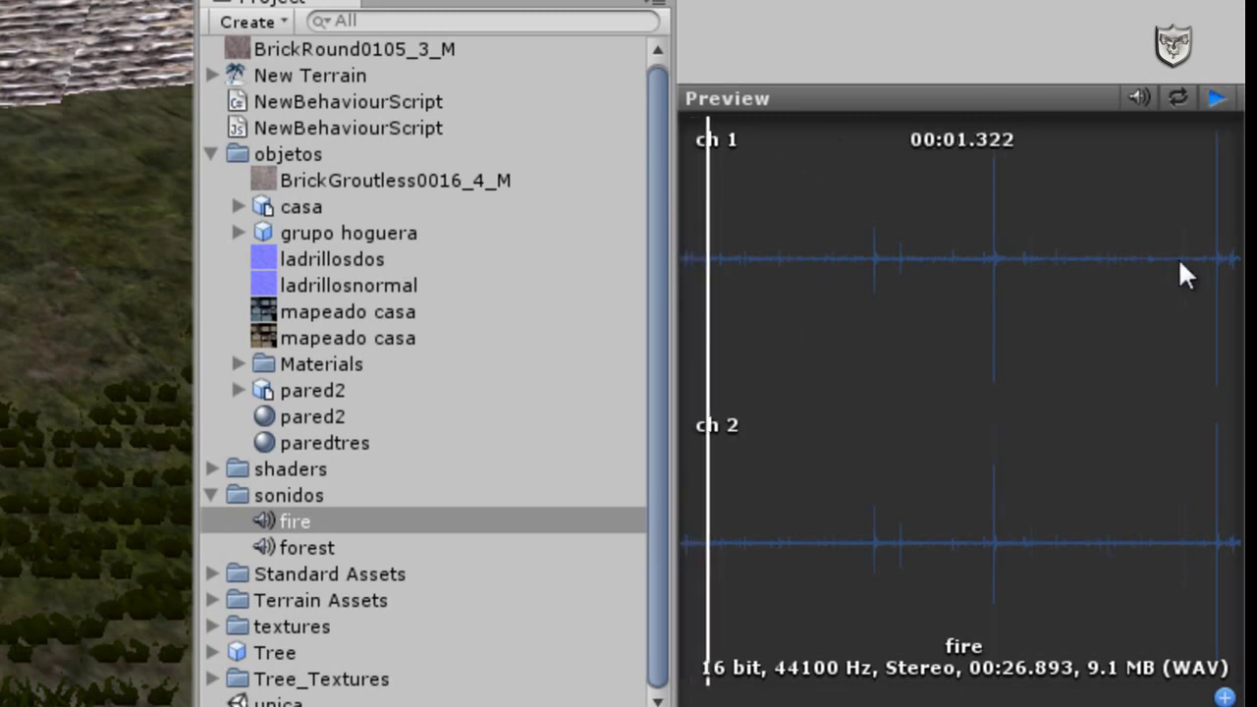
{"action": "left_click", "coordinate": [1216, 99]}
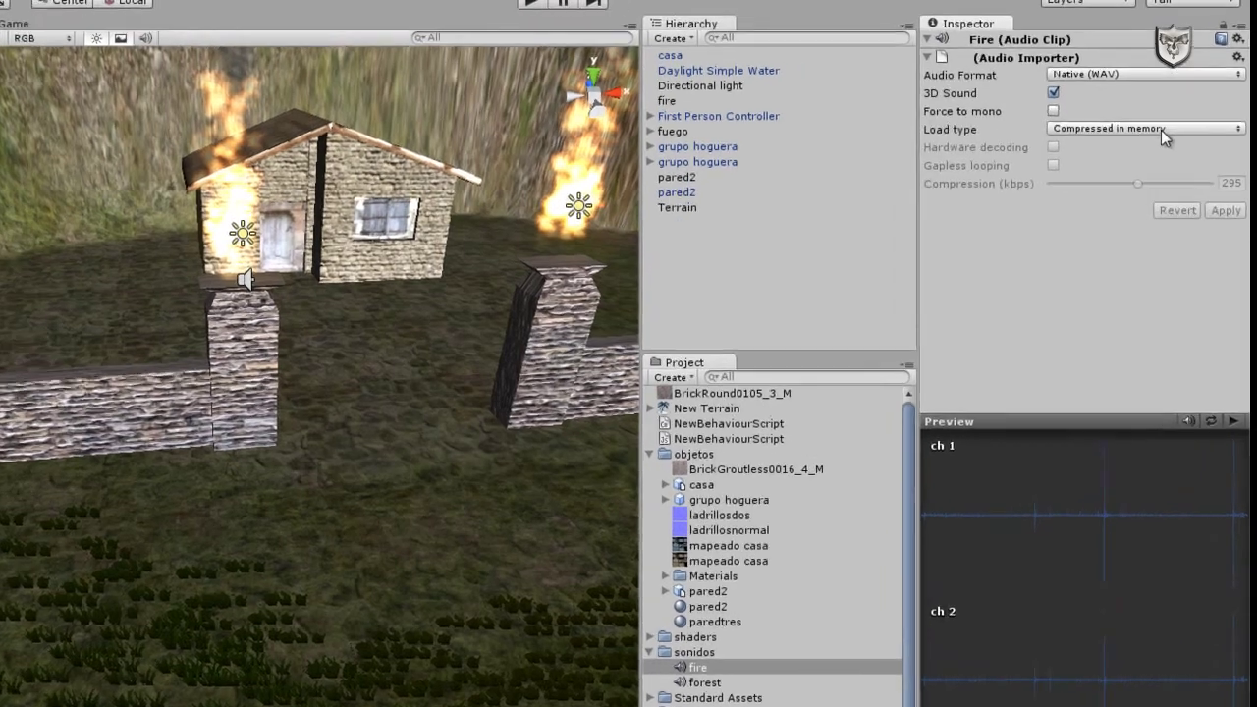
{"action": "left_click", "coordinate": [1154, 117]}
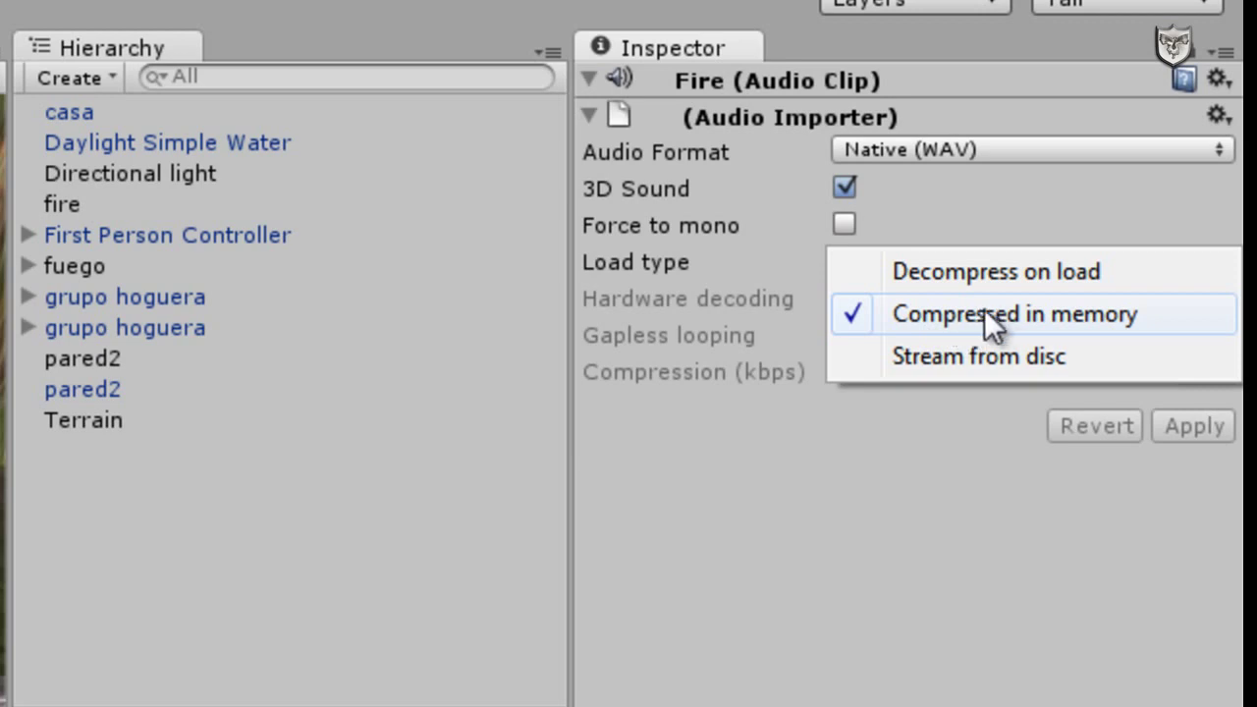
{"action": "left_click", "coordinate": [1011, 314]}
{"action": "left_click", "coordinate": [999, 259]}
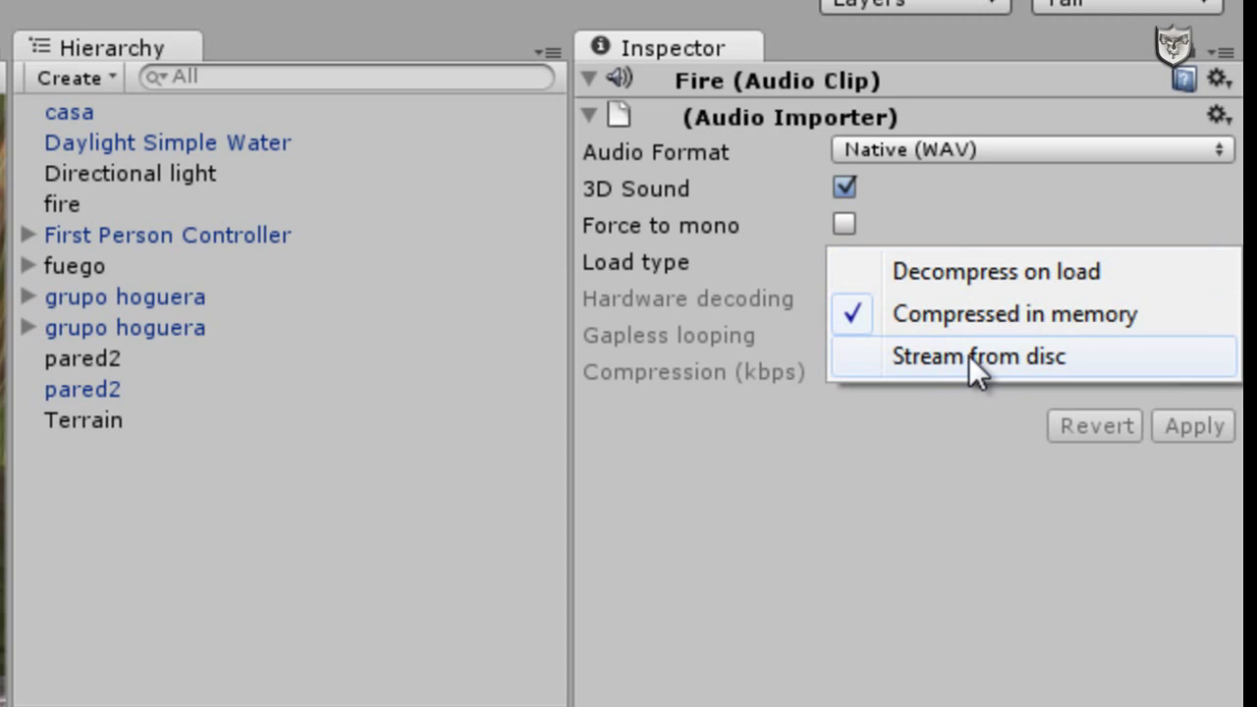
{"action": "left_click", "coordinate": [84, 421]}
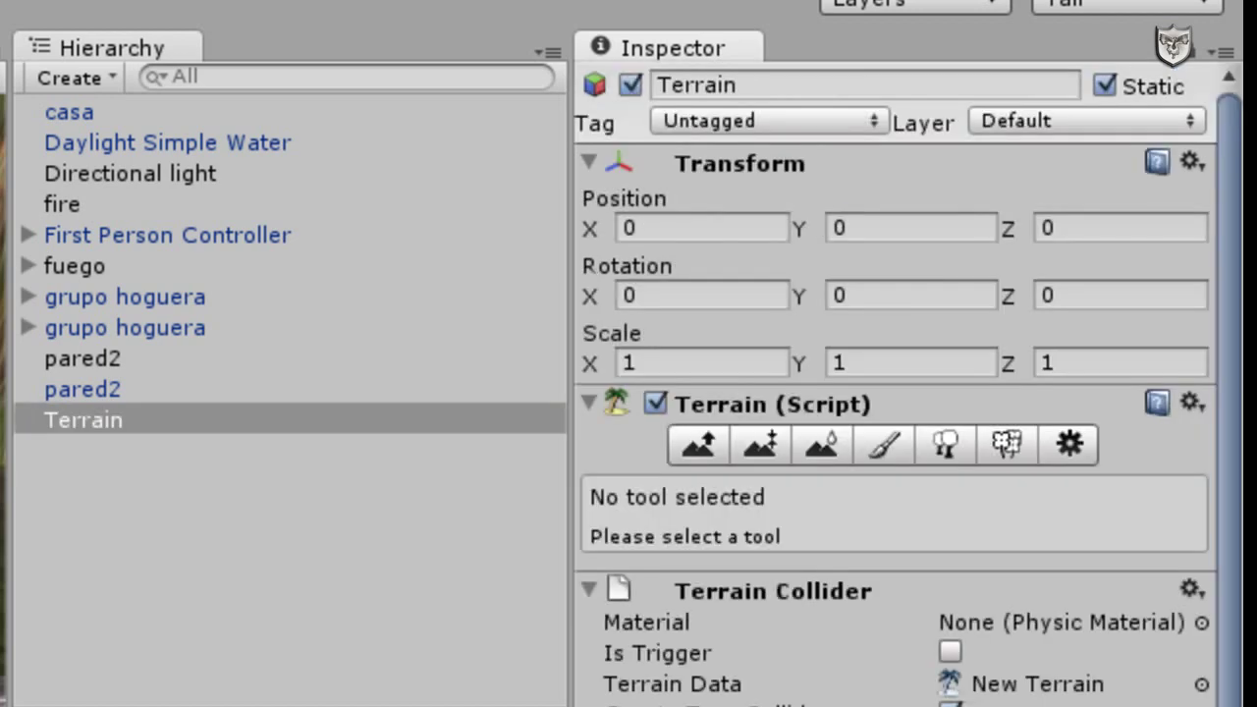
Enable Loop on the fire sound object's audio source, keeping its volume at 1
{"action": "left_click", "coordinate": [58, 206]}
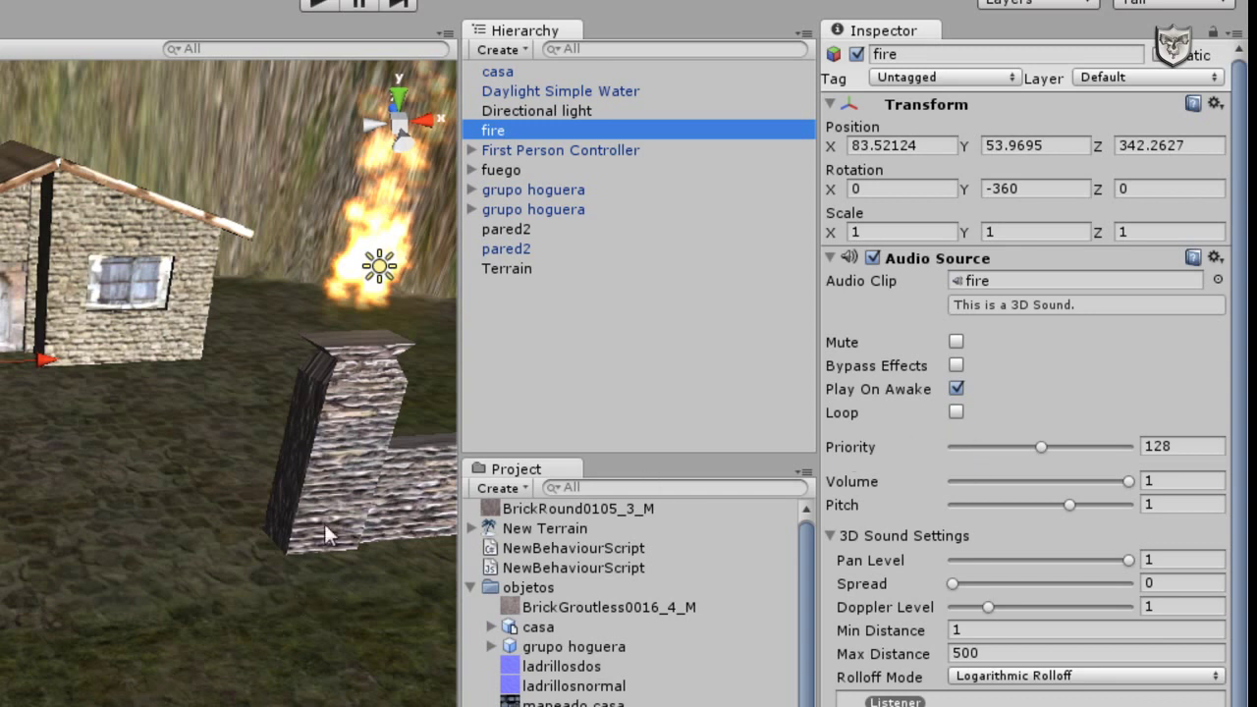
{"action": "left_click", "coordinate": [958, 412]}
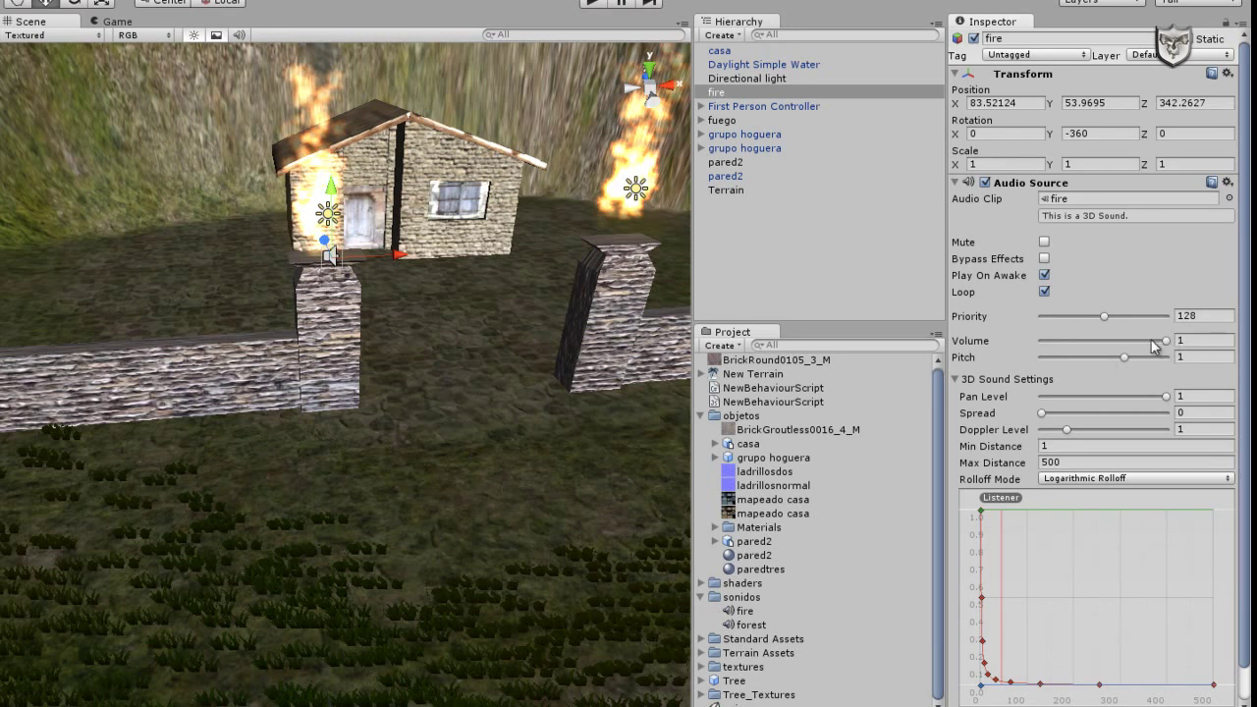
{"action": "left_click", "coordinate": [1190, 343]}
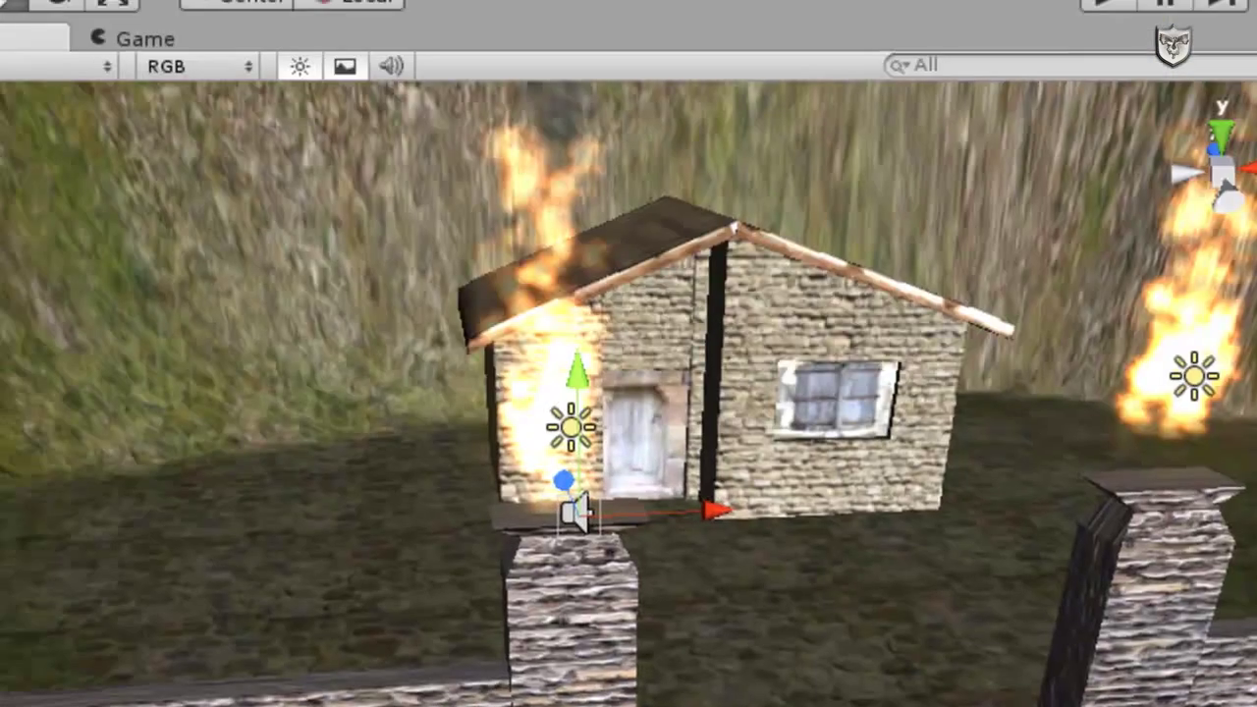
Review the available Audio components and the fire source's Min Distance and Max Distance settings
{"action": "left_click", "coordinate": [305, 0]}
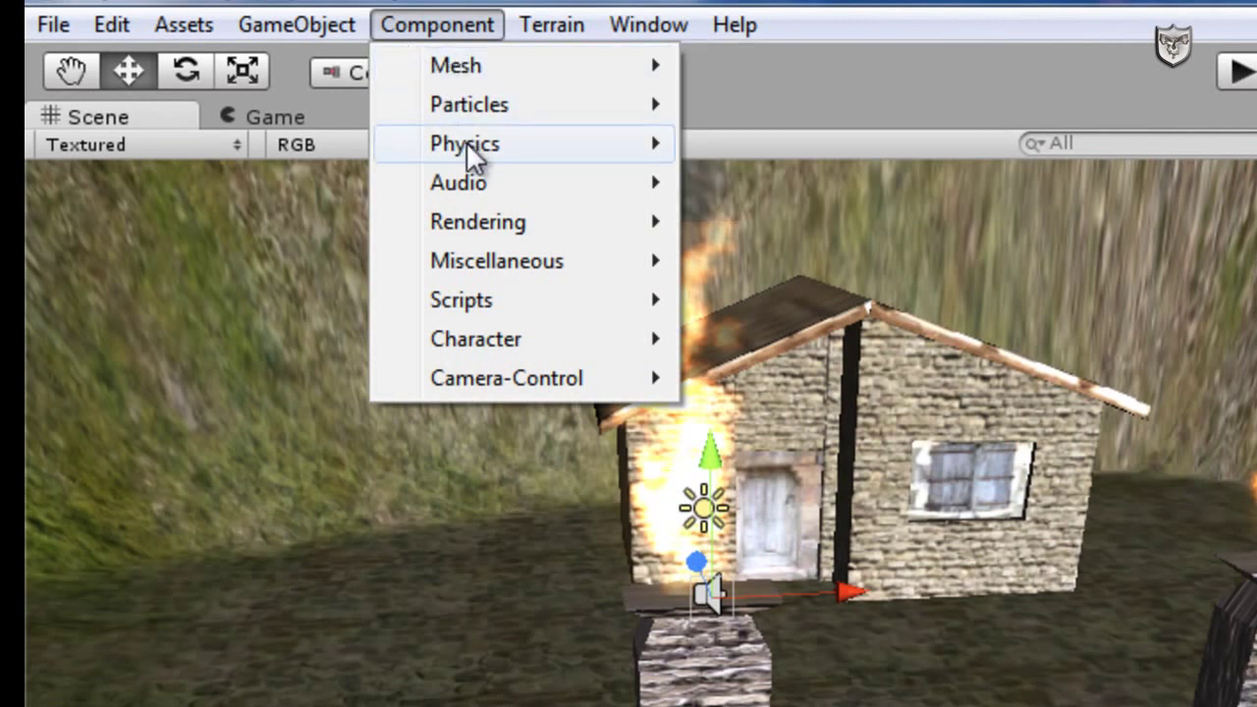
{"action": "mouse_move", "coordinate": [471, 183]}
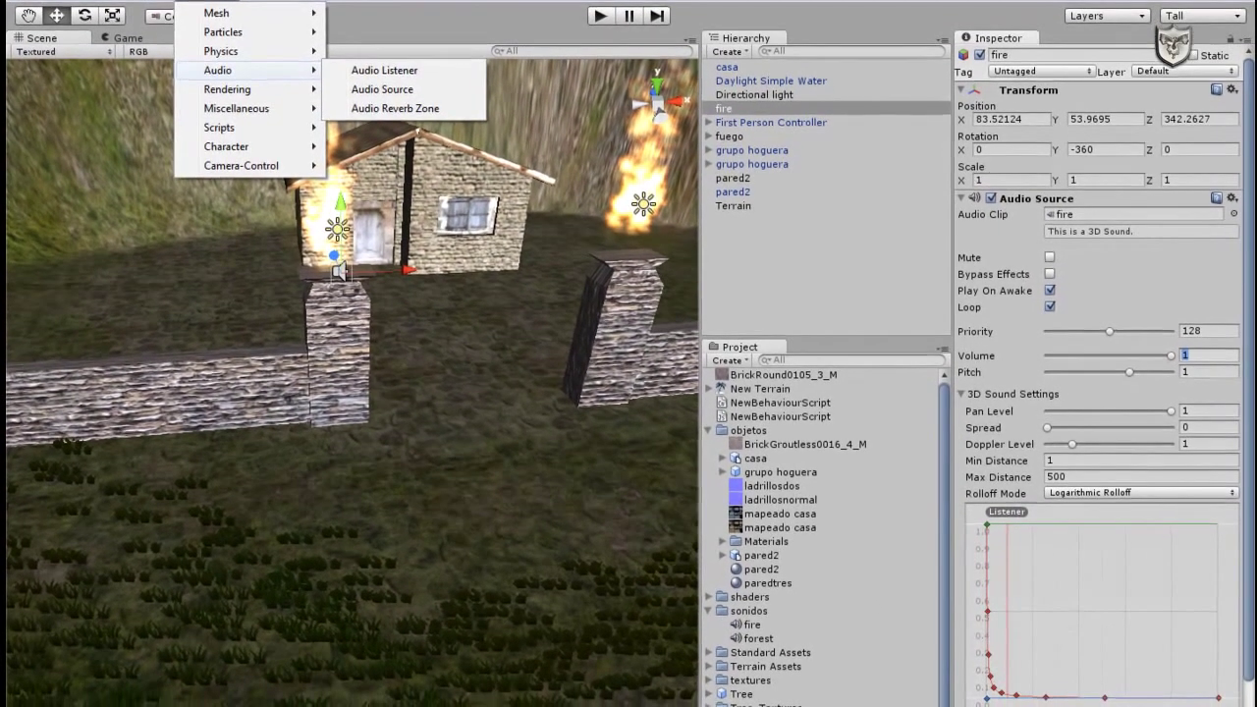
{"action": "left_click", "coordinate": [736, 201]}
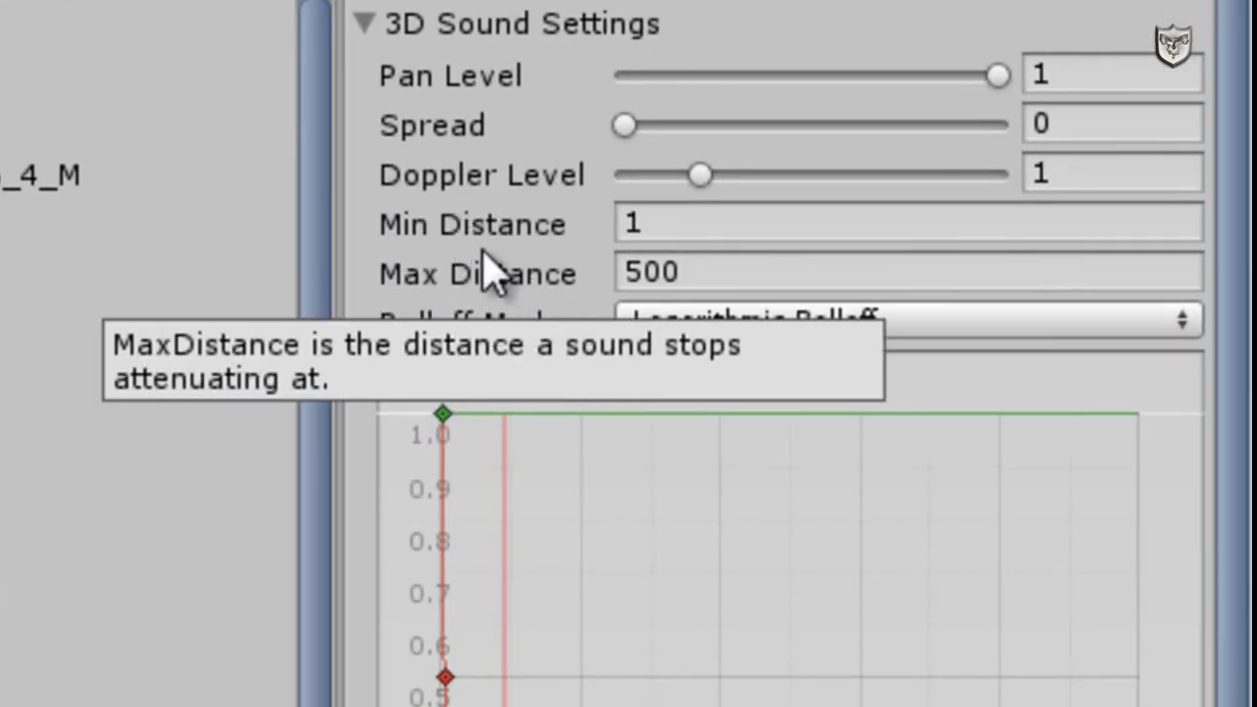
{"action": "mouse_move", "coordinate": [512, 232]}
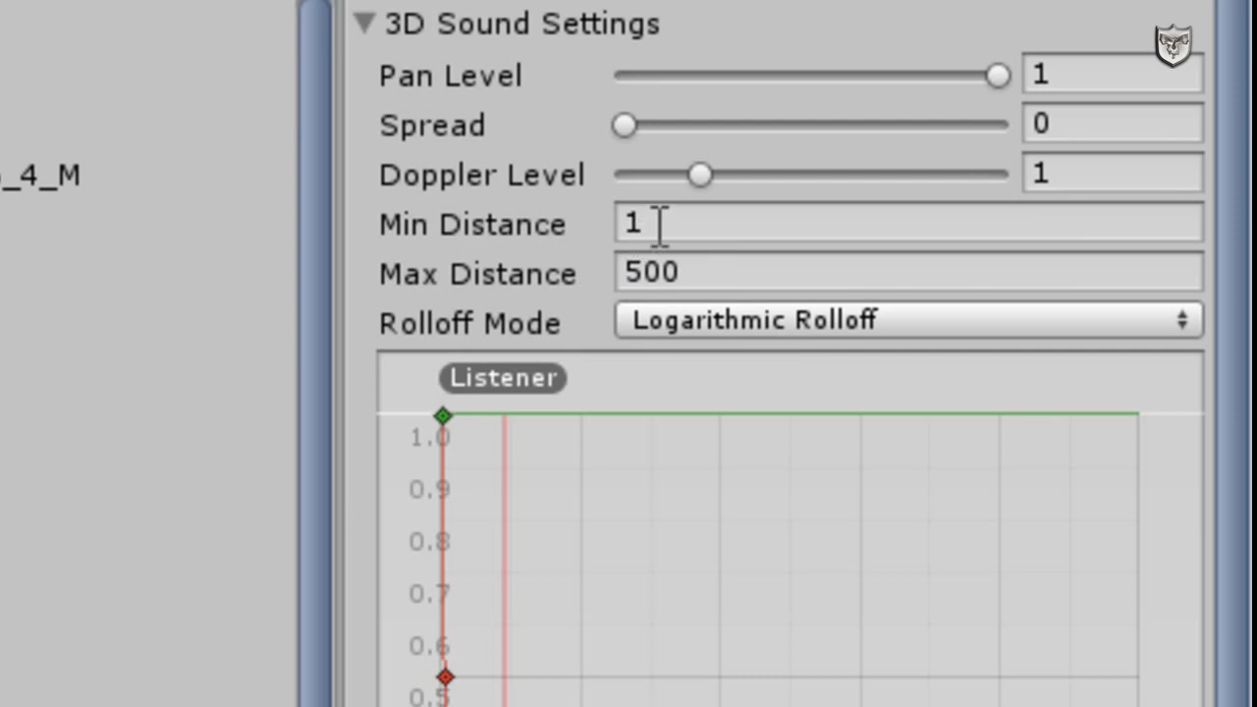
{"action": "mouse_move", "coordinate": [528, 279]}
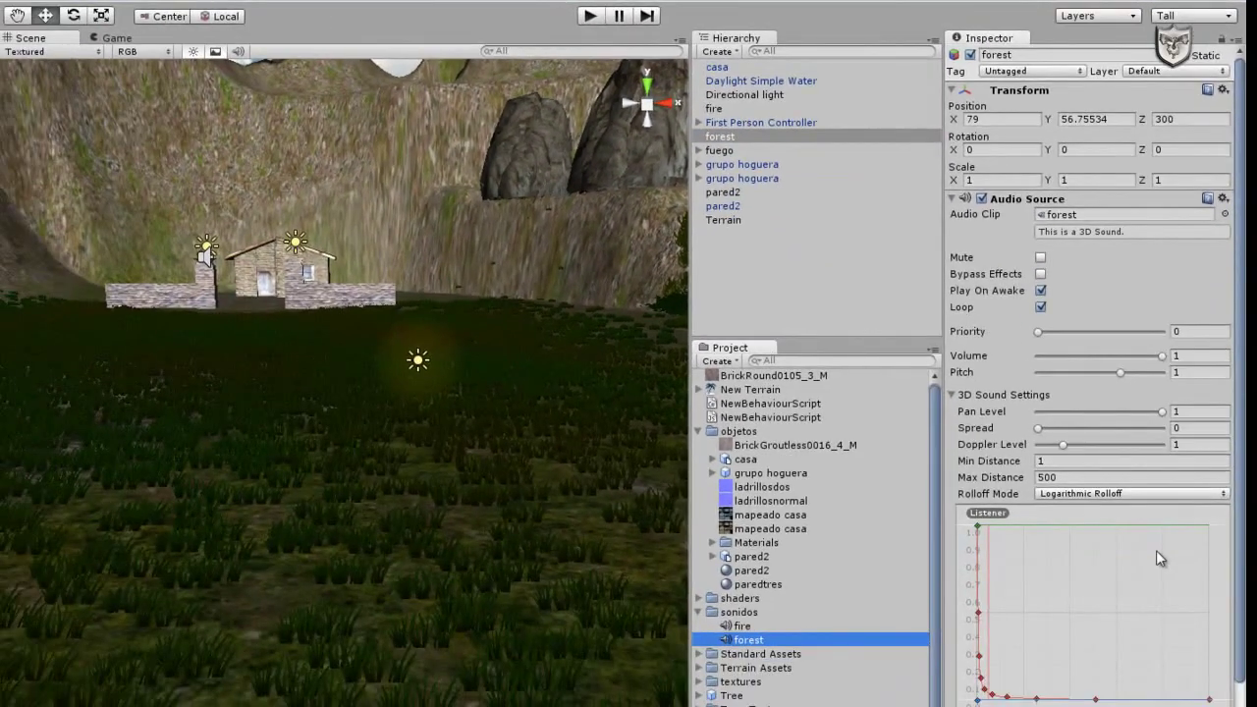
Listen to the forest clip's preview and inspect the forest sound object's audio source settings
{"action": "left_click", "coordinate": [1235, 403]}
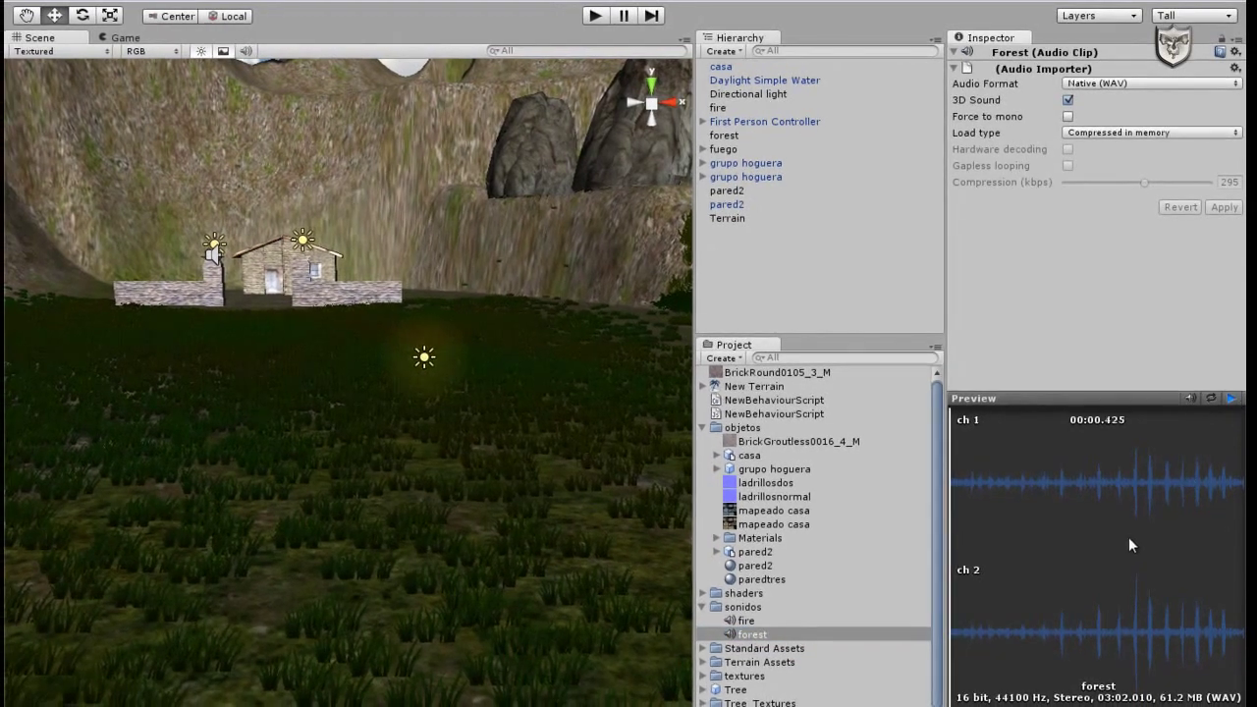
{"action": "left_click", "coordinate": [1234, 401]}
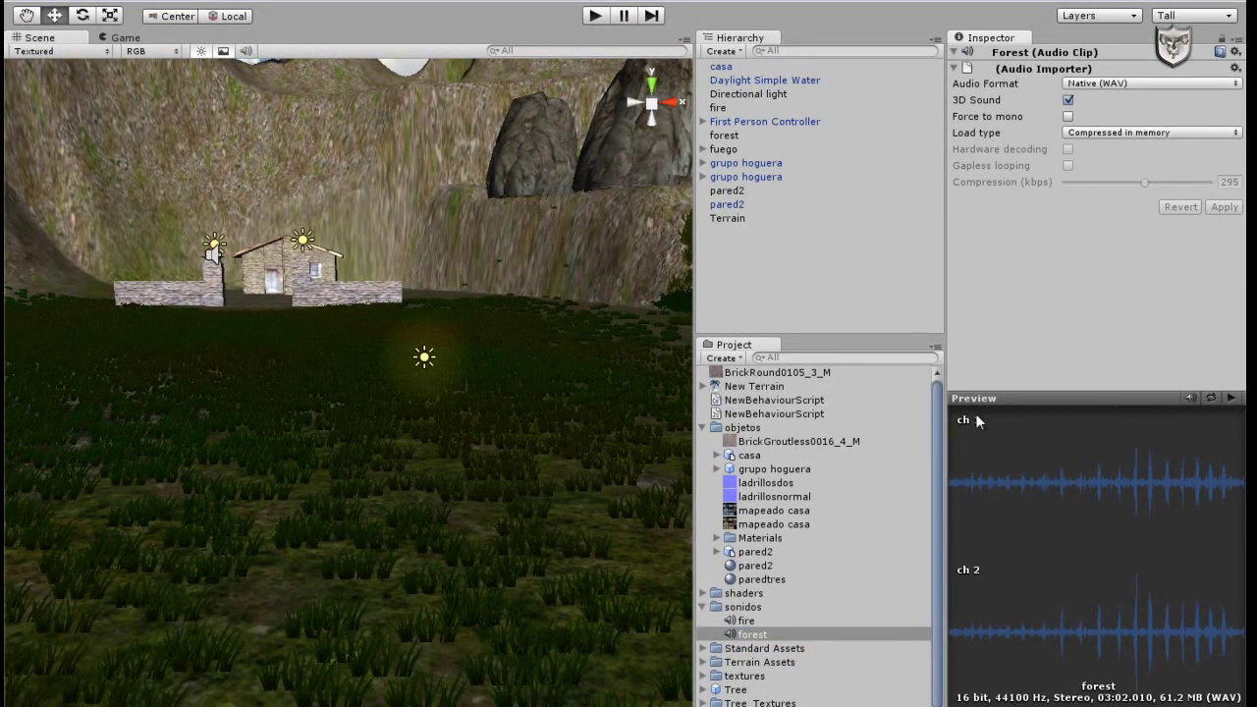
{"action": "left_click", "coordinate": [731, 137]}
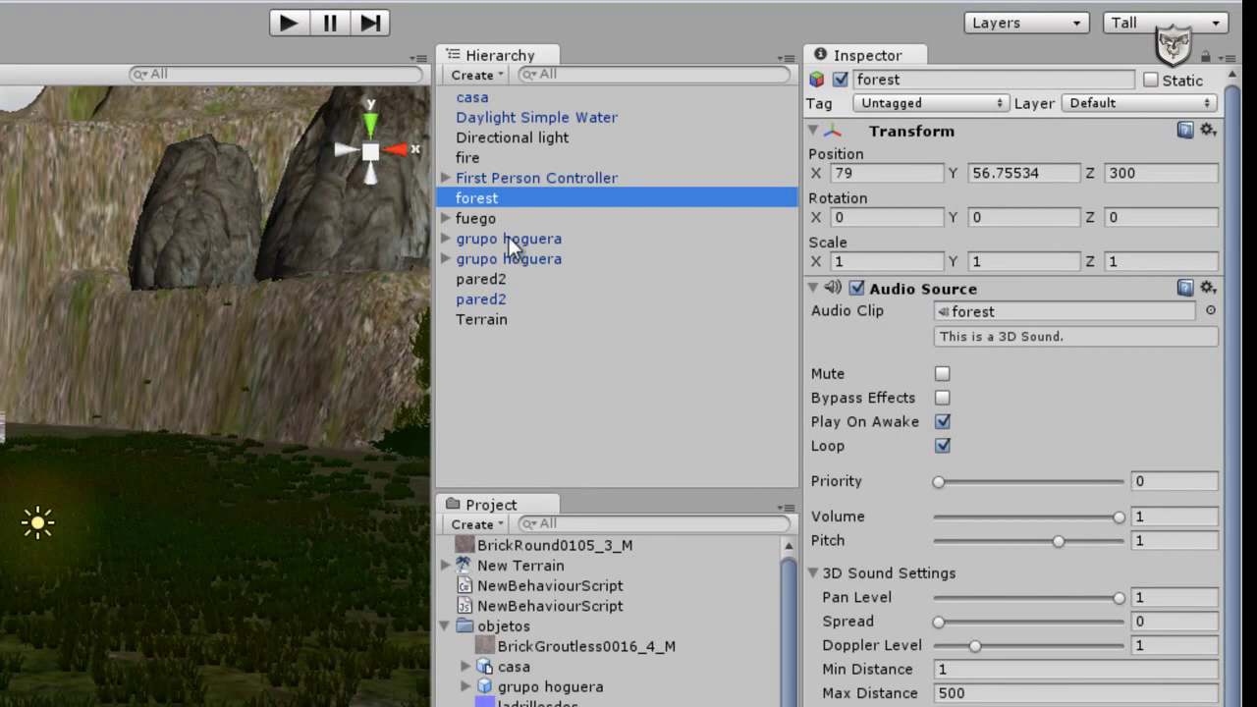
Play-test the scene with the fire object selected, walking towards and away from the burning gate pillar to check its 3D sound
{"action": "left_click", "coordinate": [479, 159]}
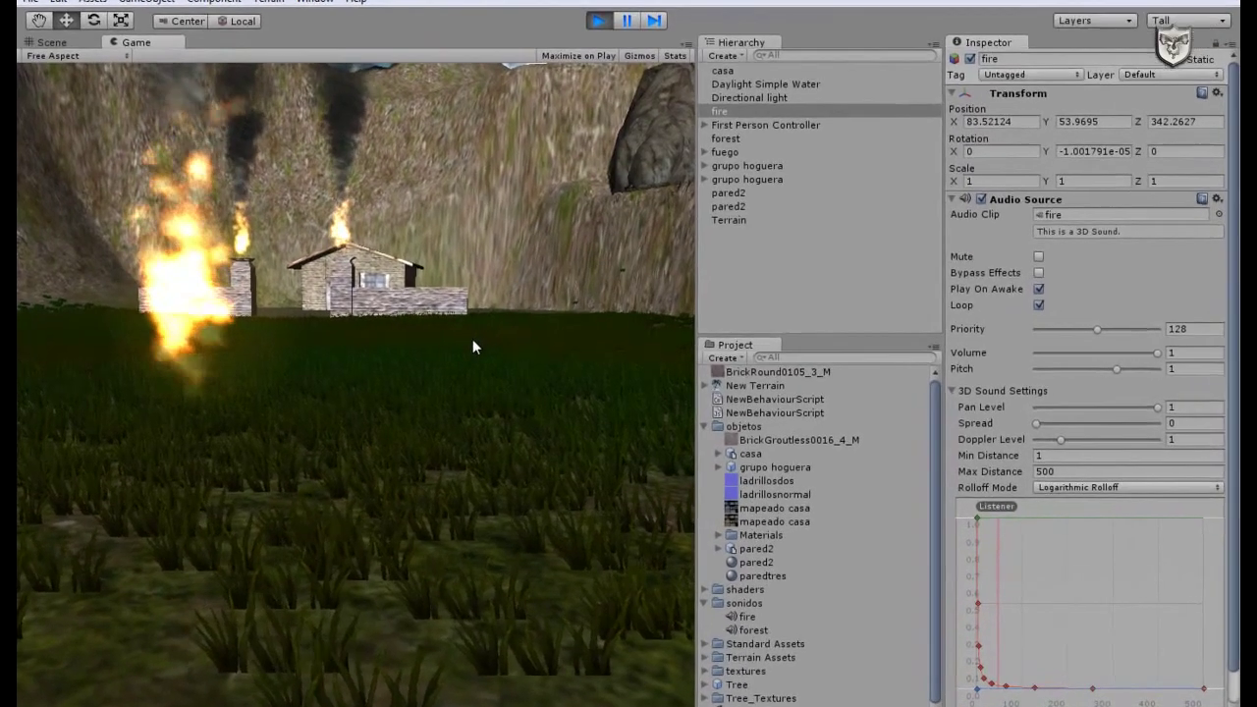
{"action": "key", "text": "w"}
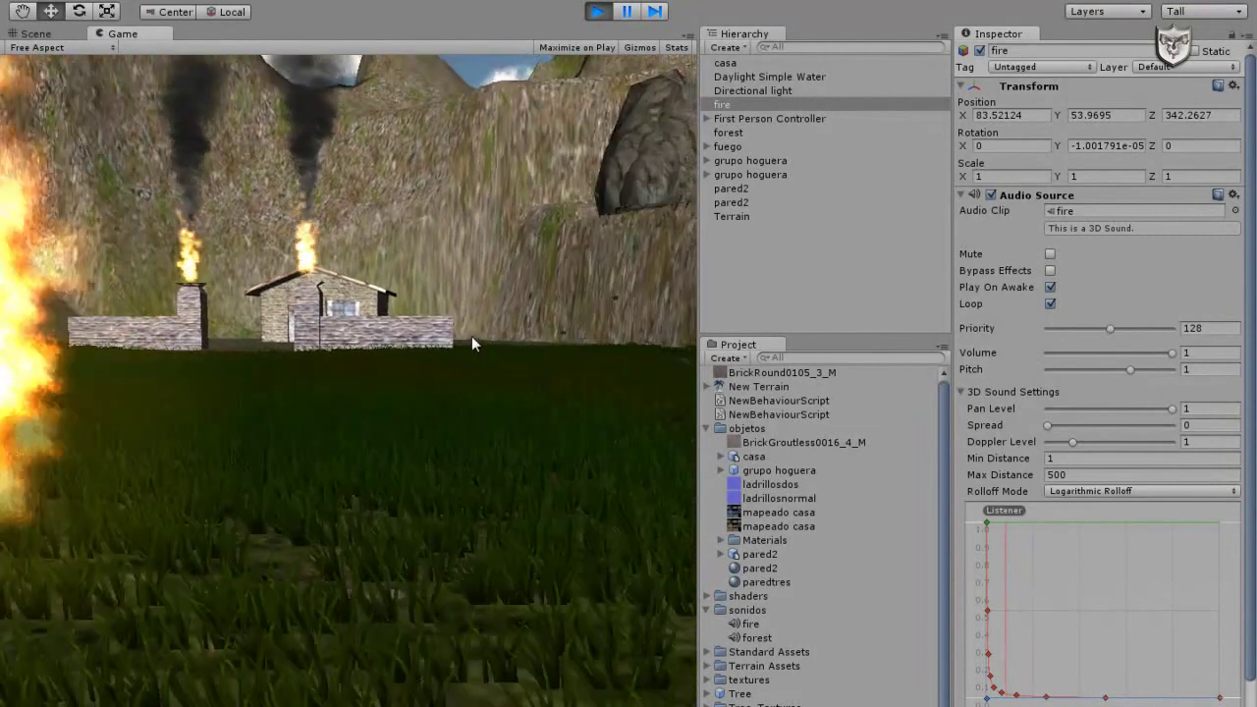
{"action": "key", "text": "w"}
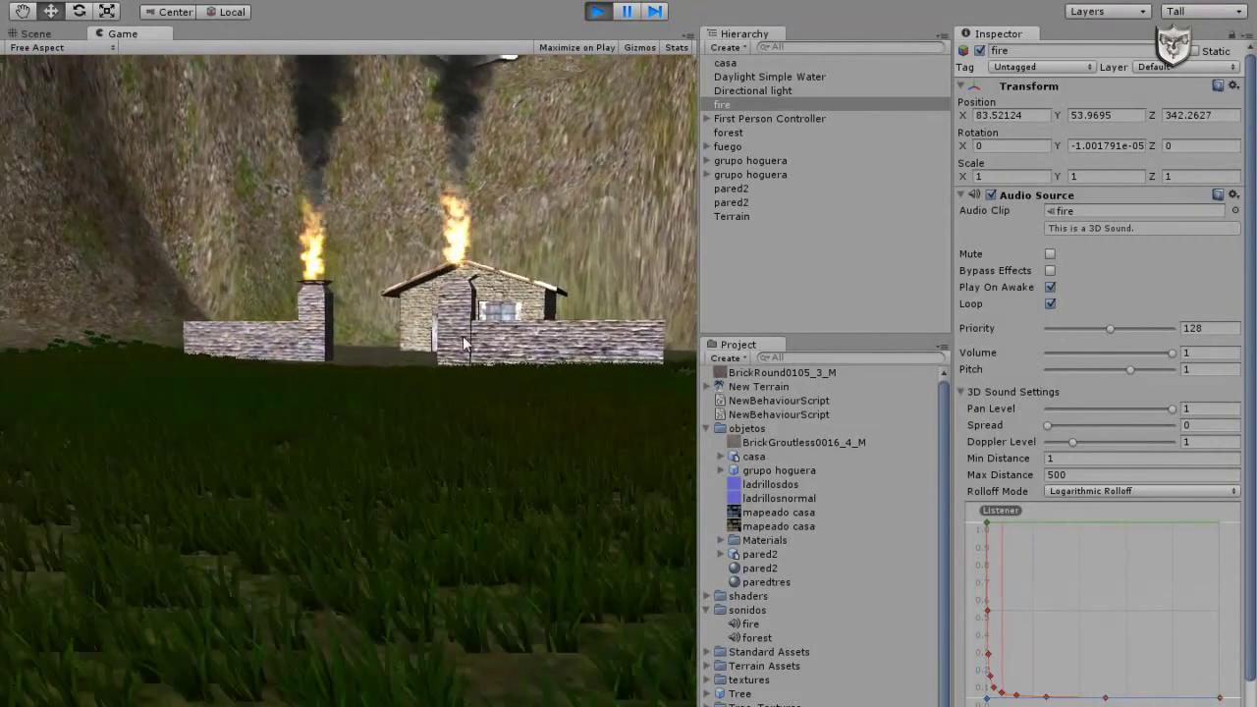
{"action": "key", "text": "w"}
{"action": "key", "text": "s"}
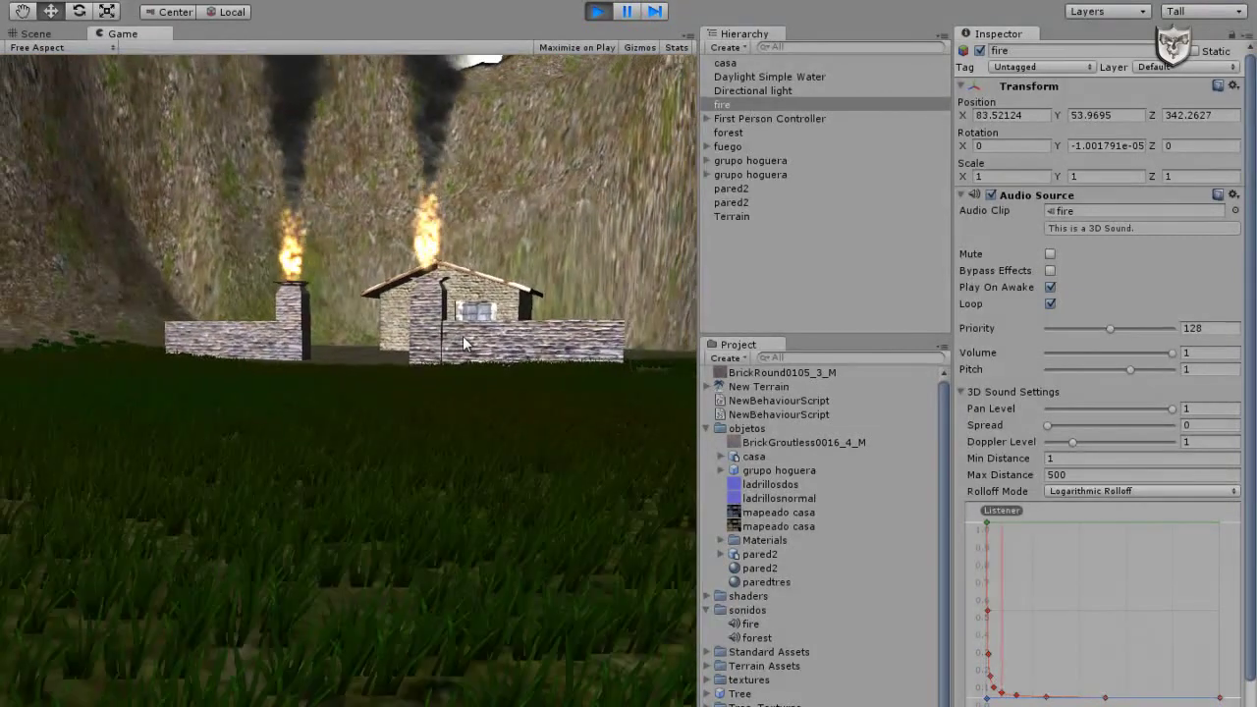
{"action": "key", "text": "s"}
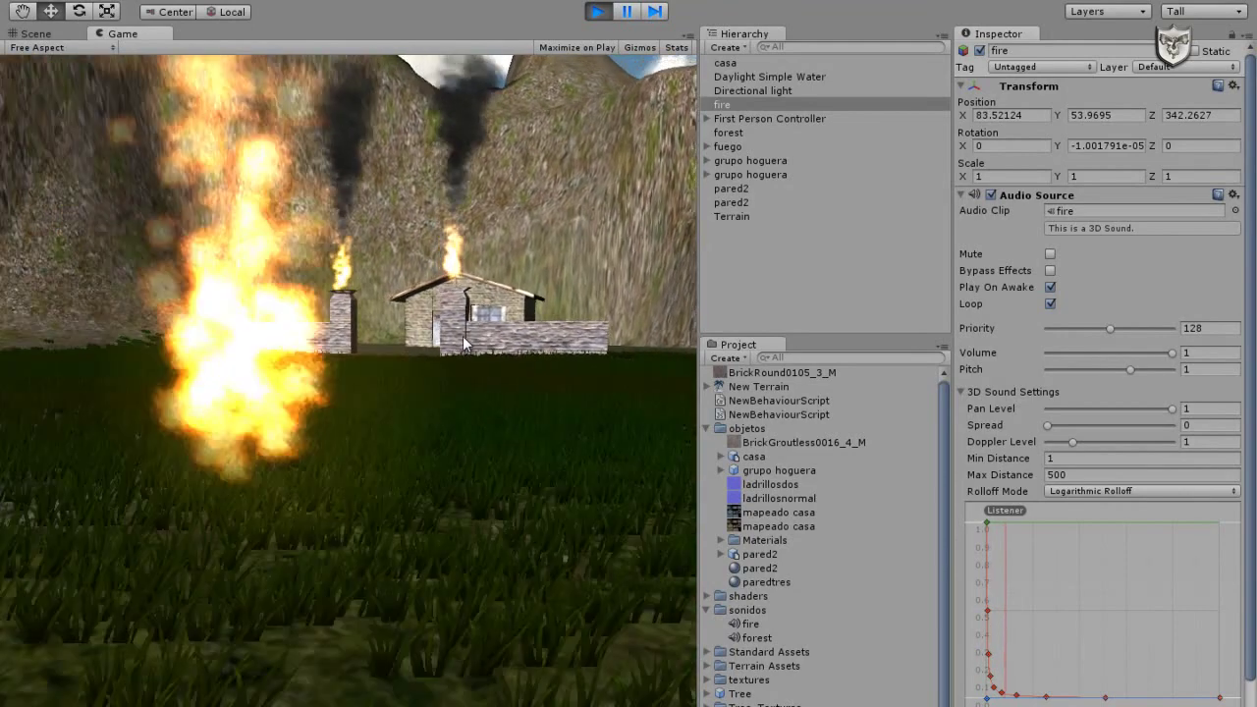
{"action": "key", "text": "d"}
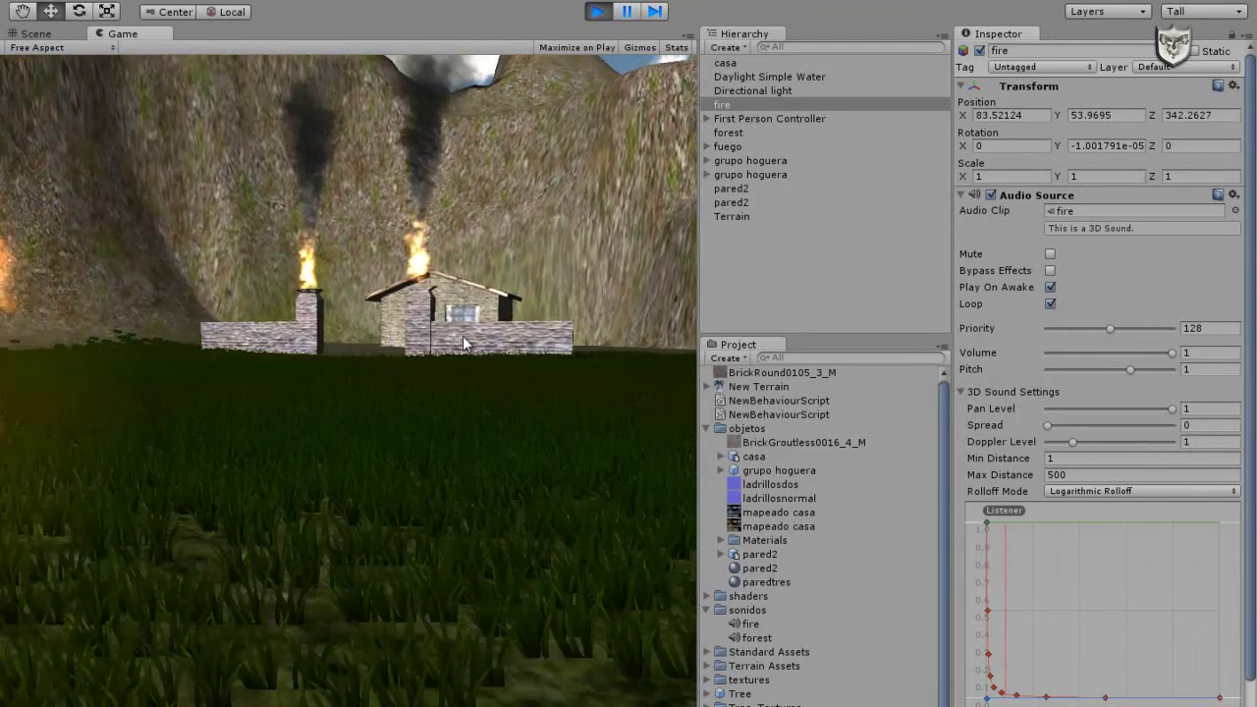
{"action": "key", "text": "w"}
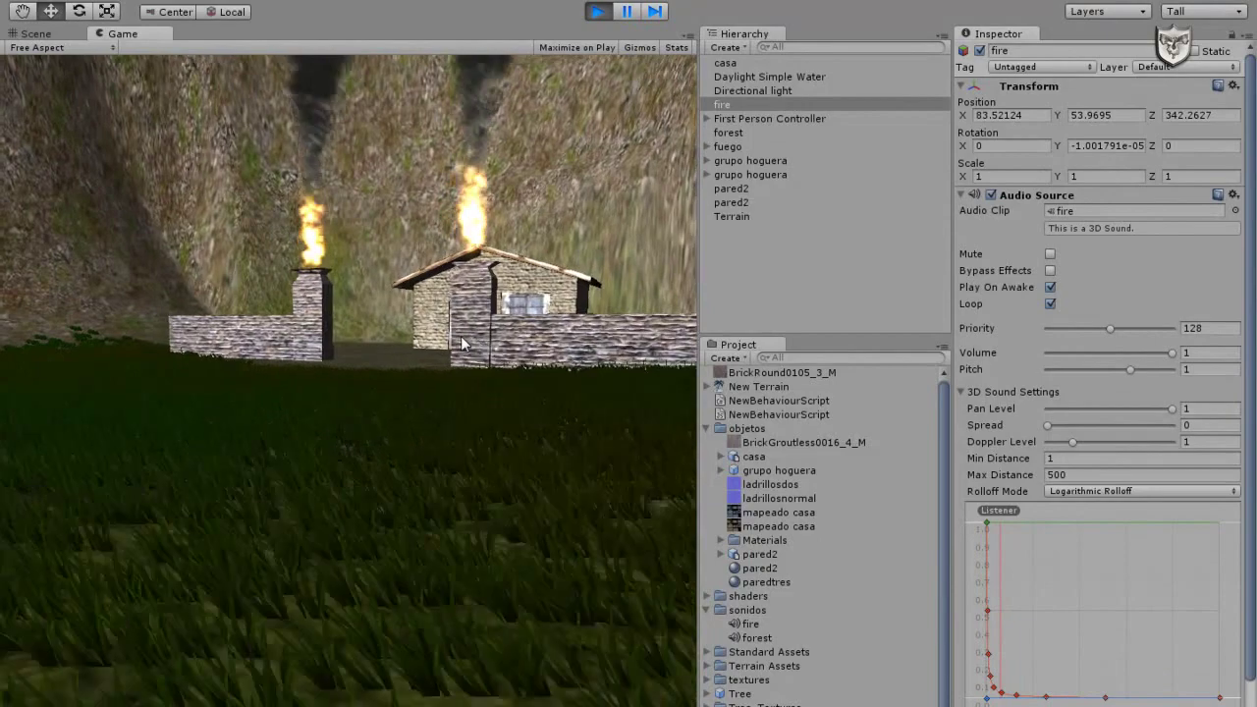
{"action": "key", "text": "w"}
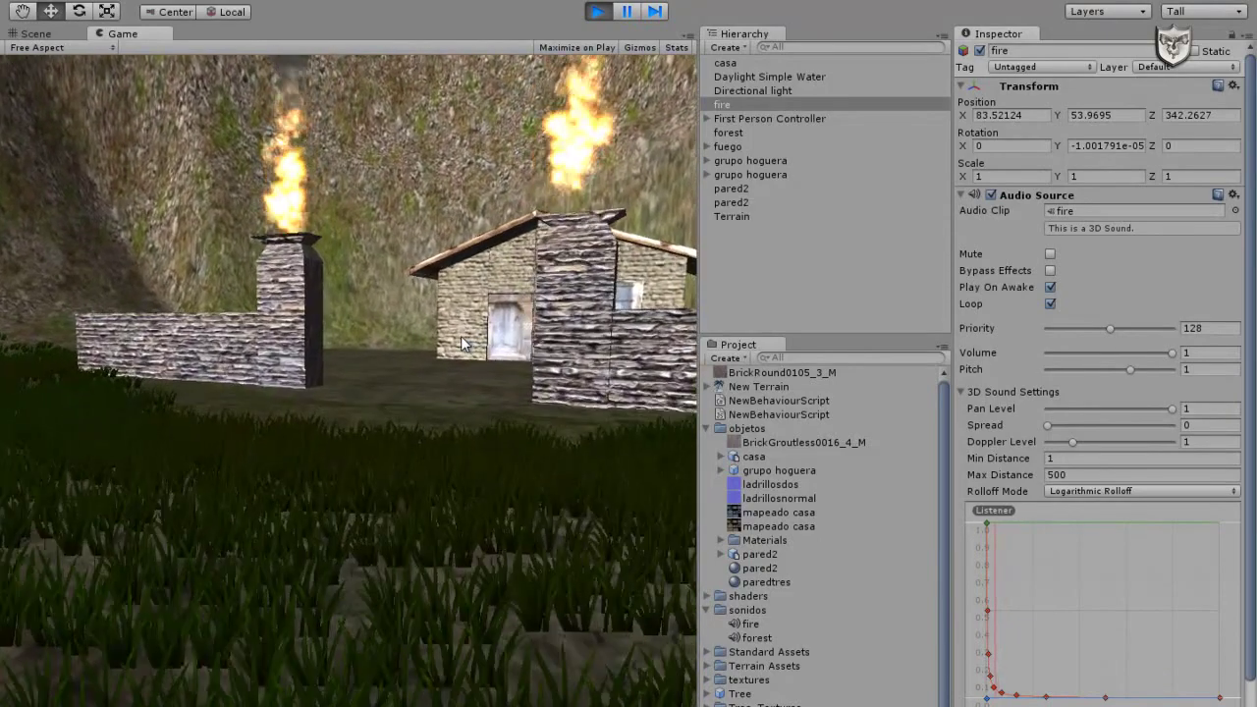
{"action": "key", "text": "w"}
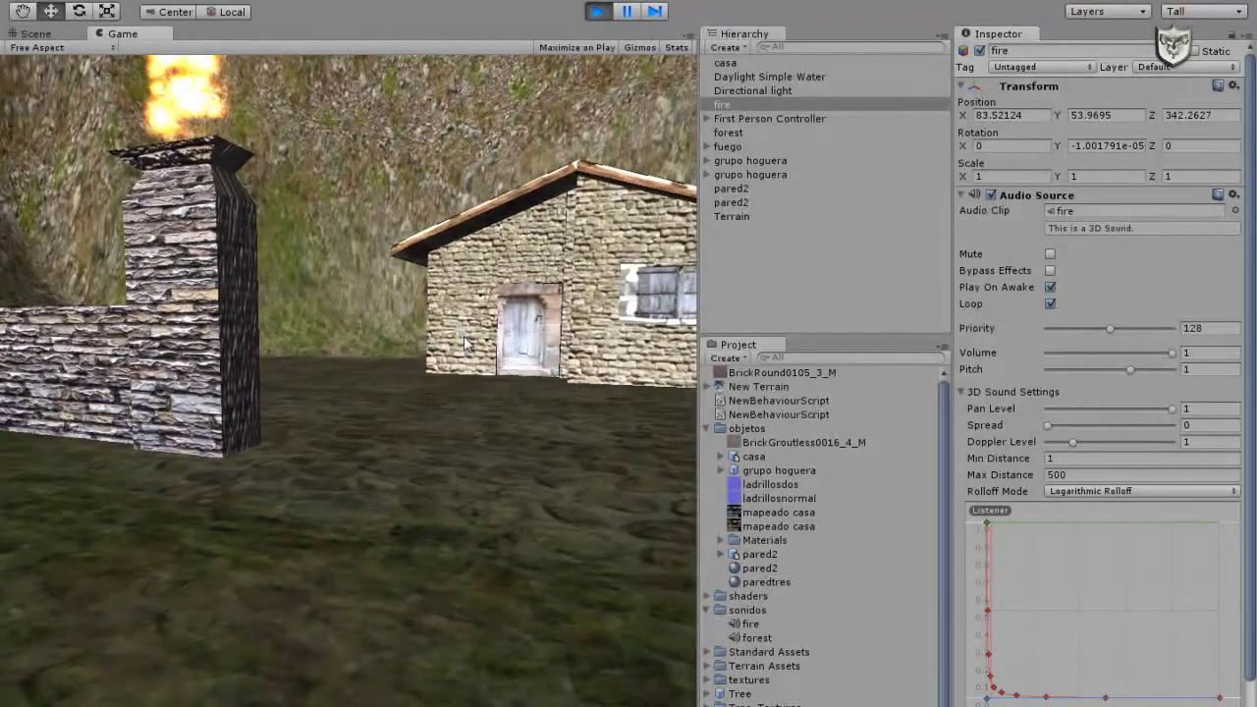
{"action": "key", "text": "a"}
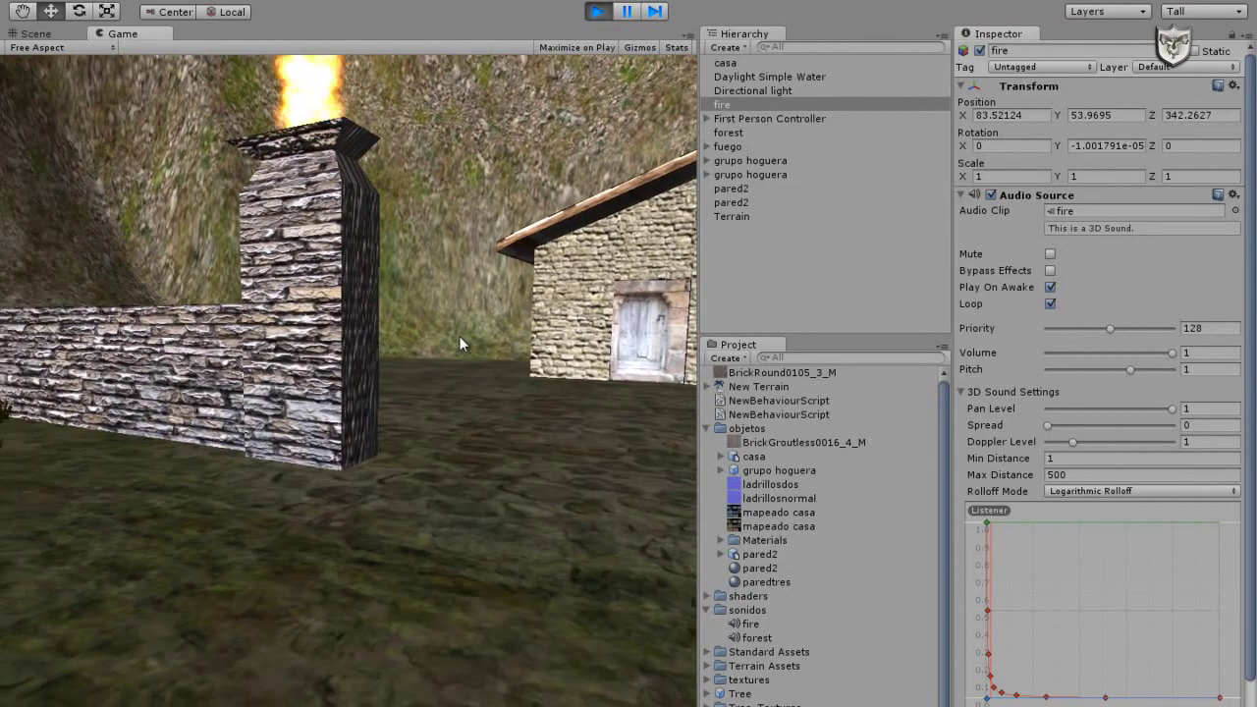
{"action": "key", "text": "s"}
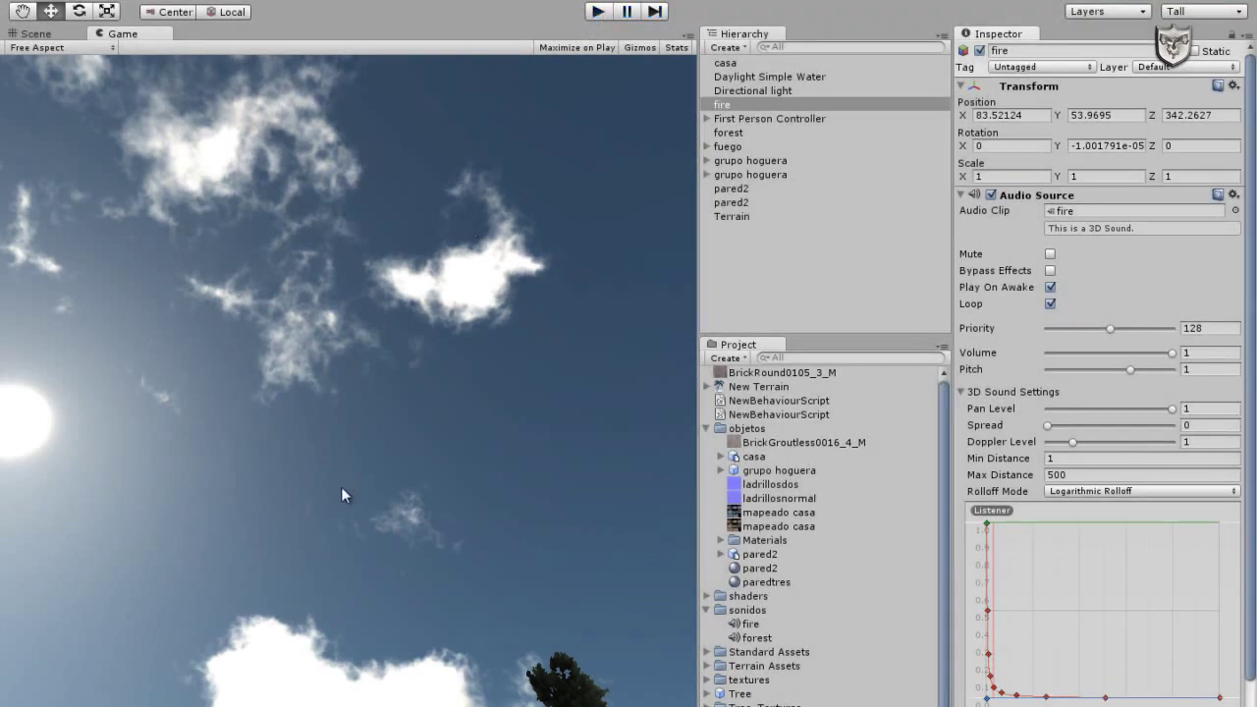
Exit play mode and set the Min Distance of the fire object's audio source to 10
{"action": "key", "text": "ctrl+p"}
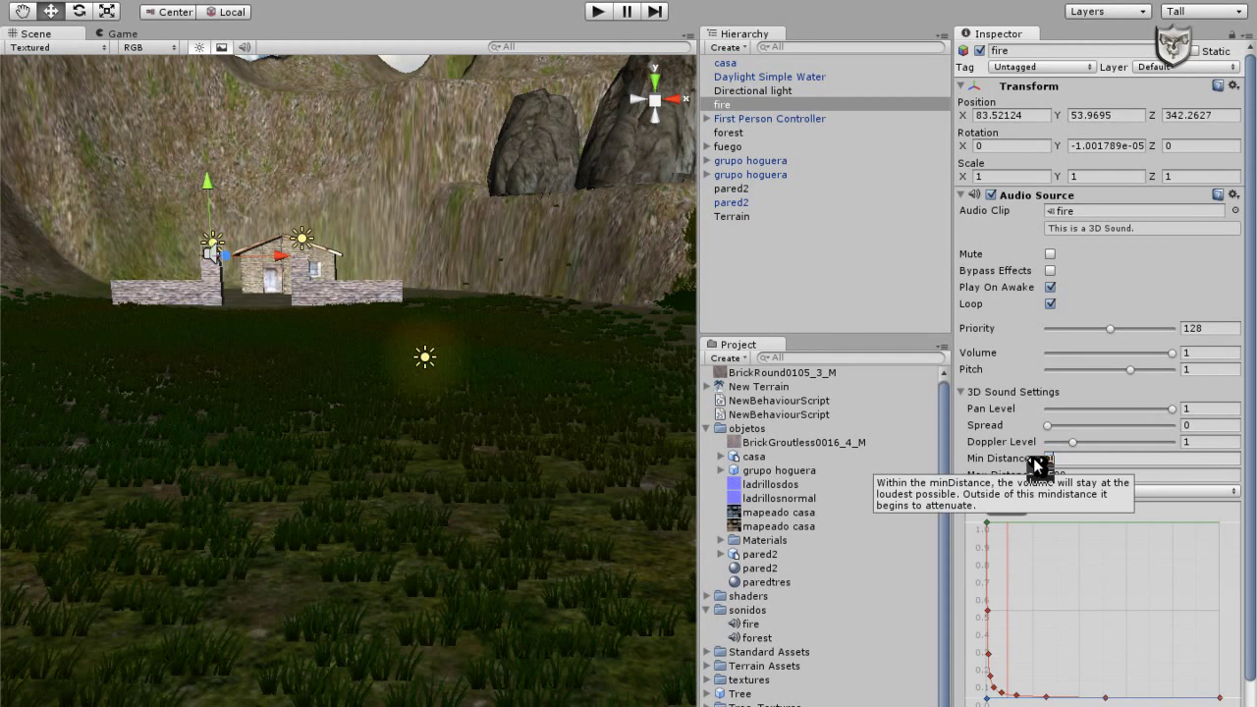
{"action": "left_click_drag", "start_coordinate": [1038, 464], "coordinate": [1039, 464]}
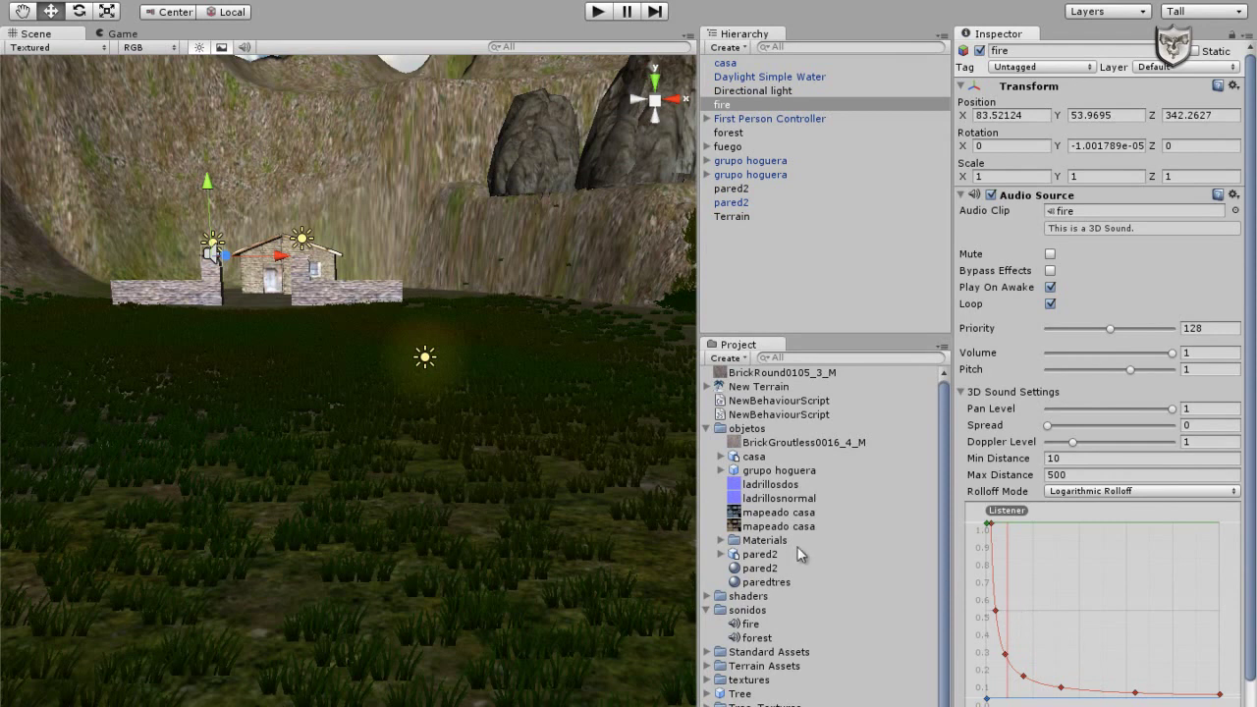
Play-test the scene, walking up to the burning gate pillars and backing away to check the fire sound's attenuation with distance
{"action": "left_click", "coordinate": [600, 12]}
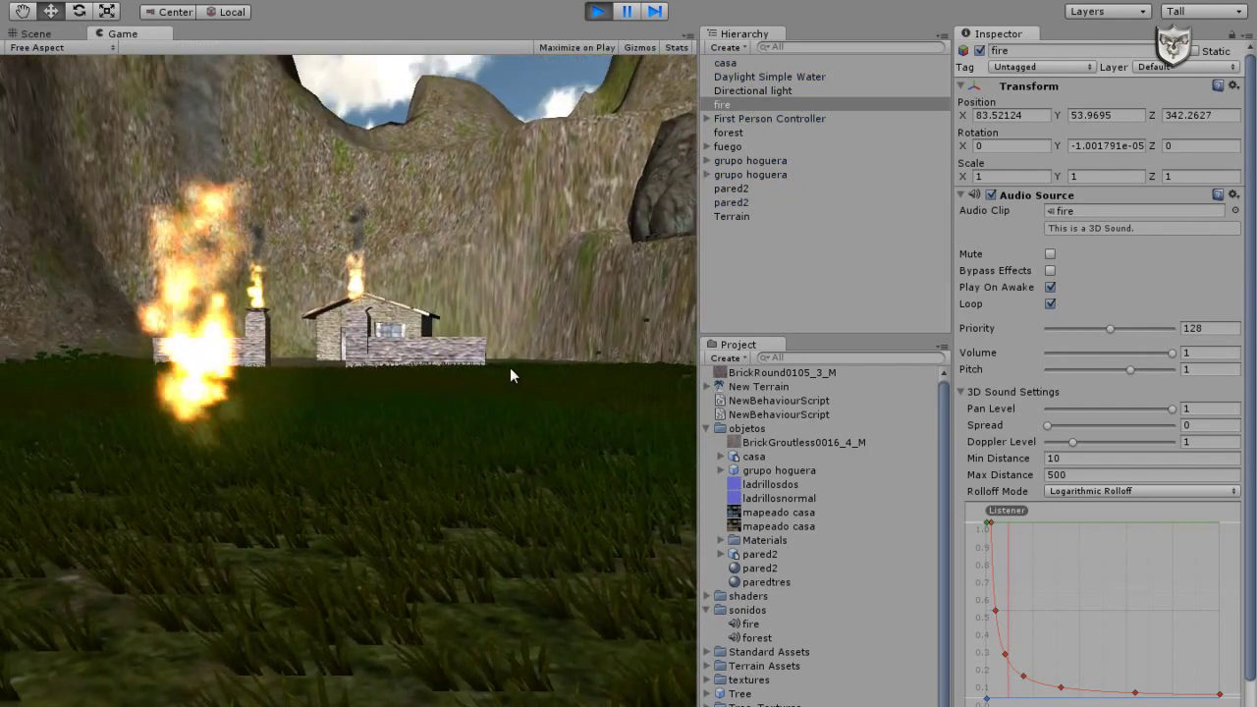
{"action": "key", "text": "w"}
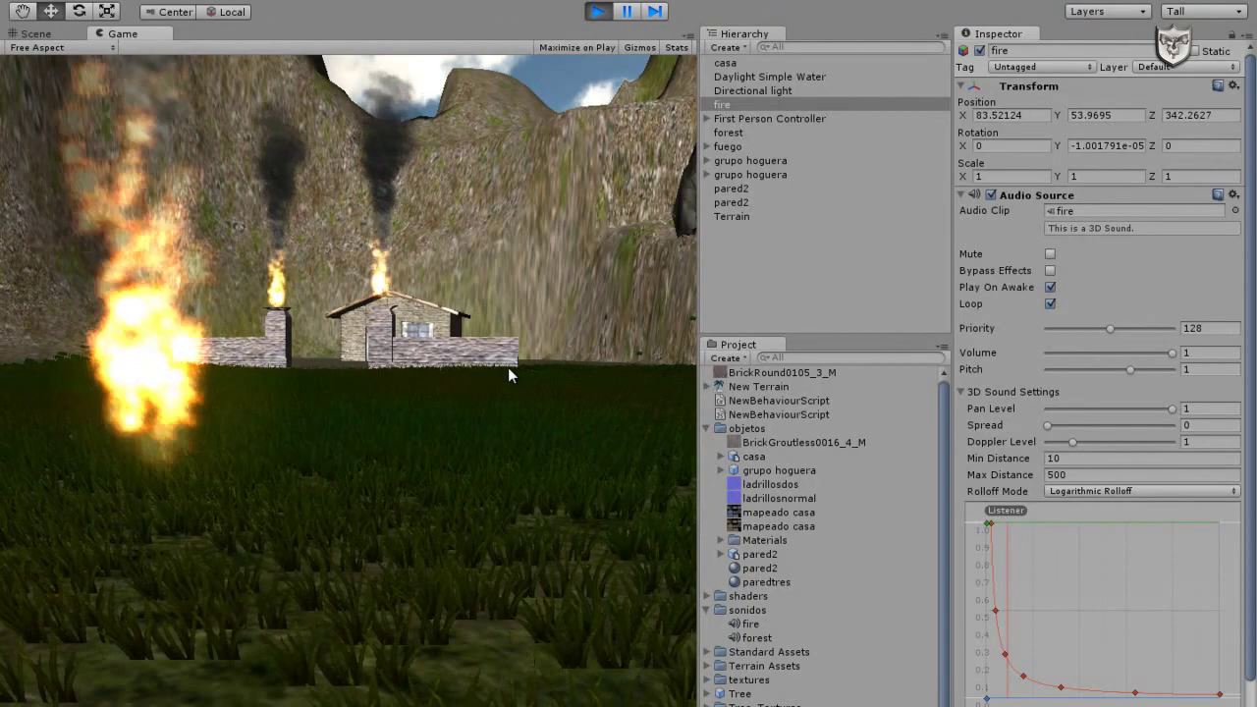
{"action": "key", "text": "w"}
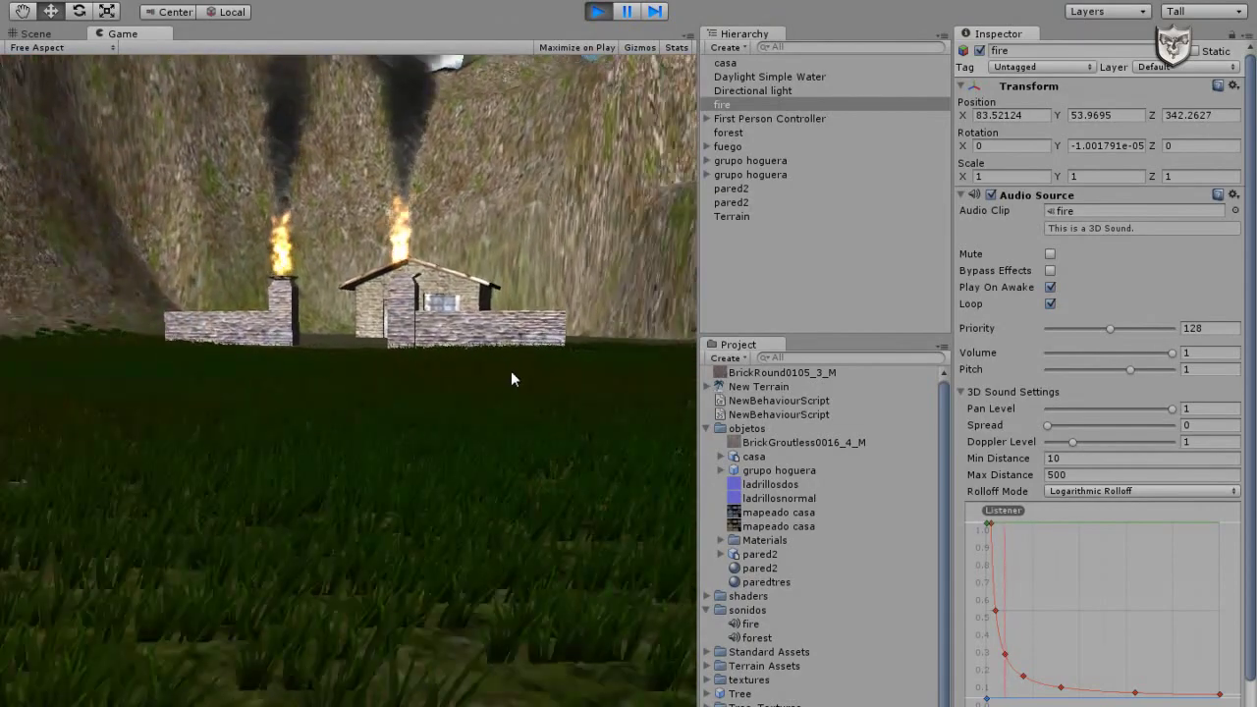
{"action": "key", "text": "w"}
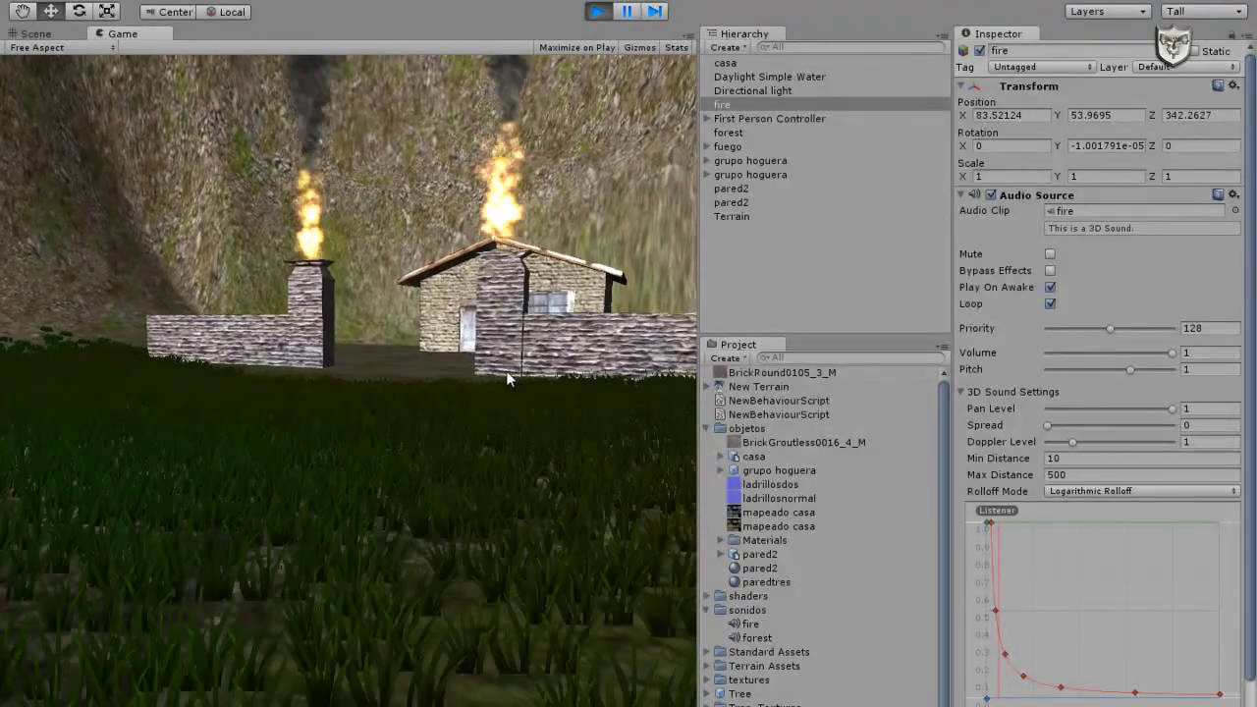
{"action": "key", "text": "w"}
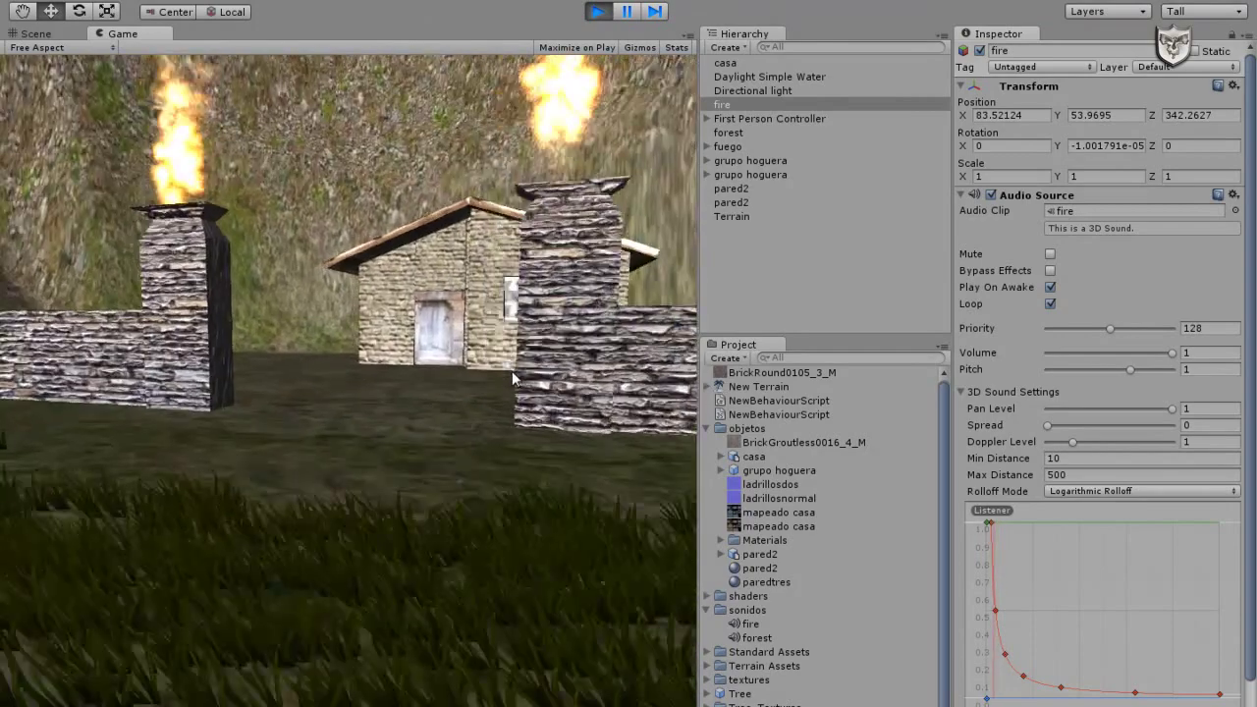
{"action": "key", "text": "w"}
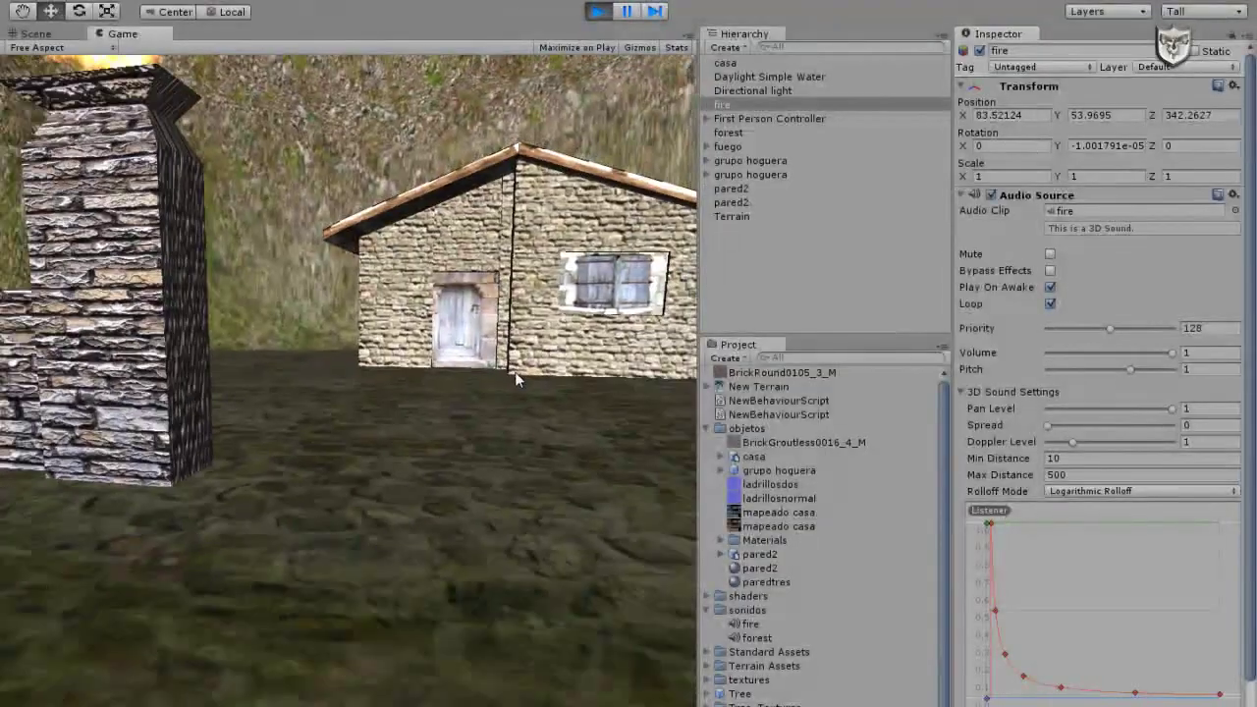
{"action": "key", "text": "s"}
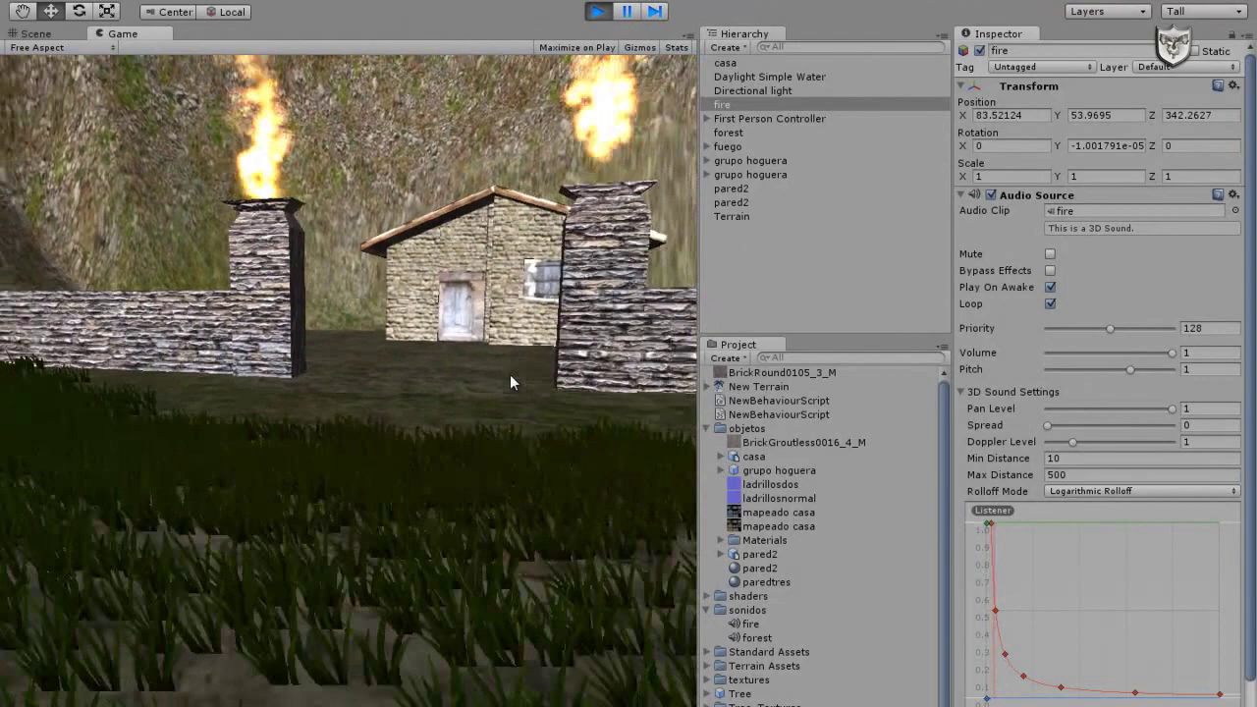
{"action": "key", "text": "s"}
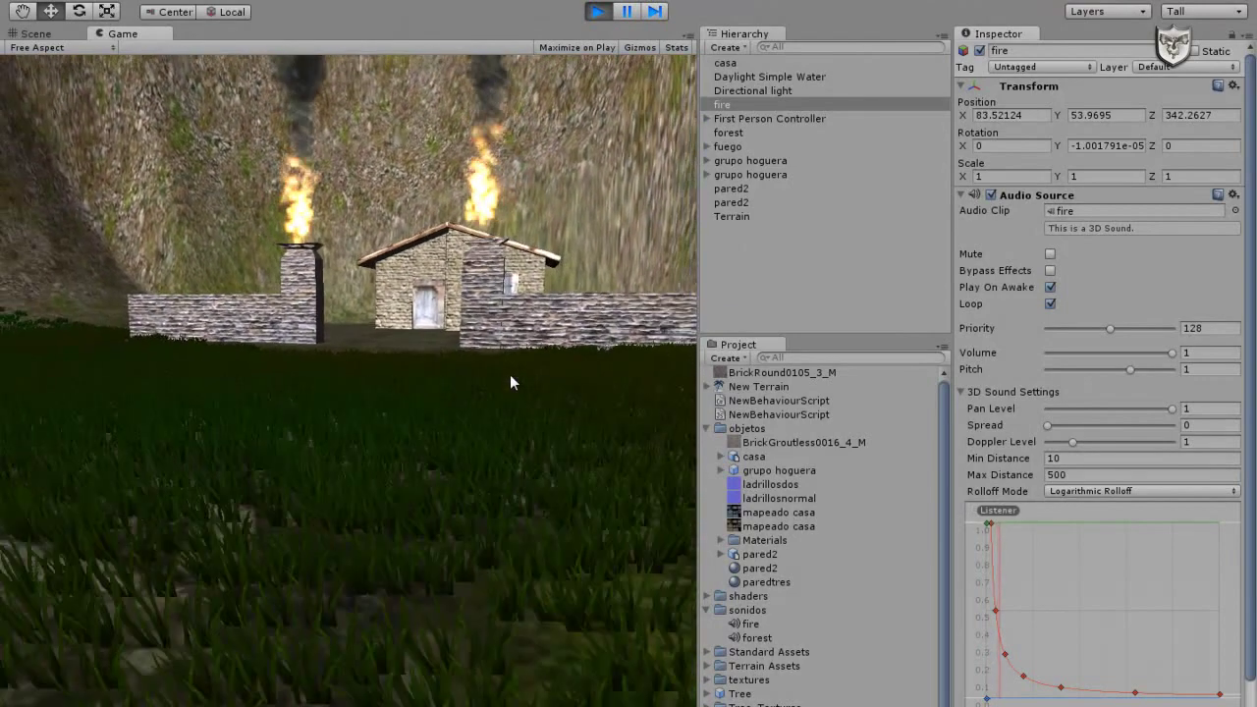
{"action": "key", "text": "s"}
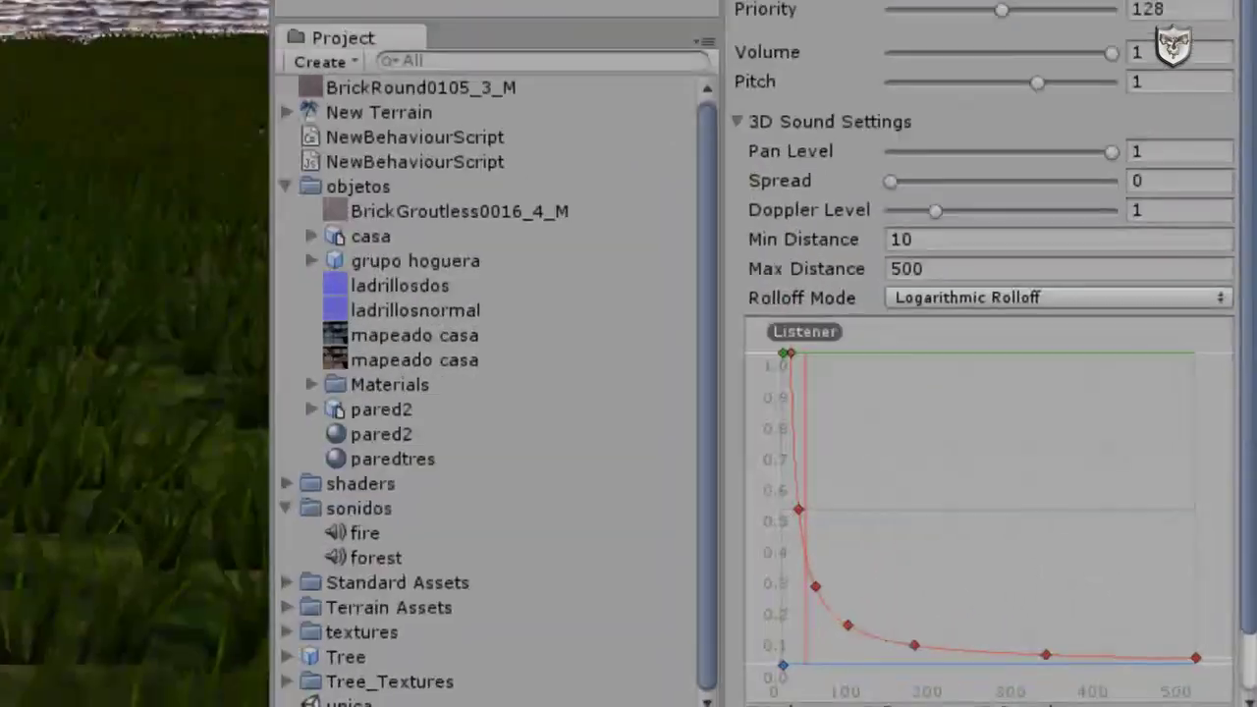